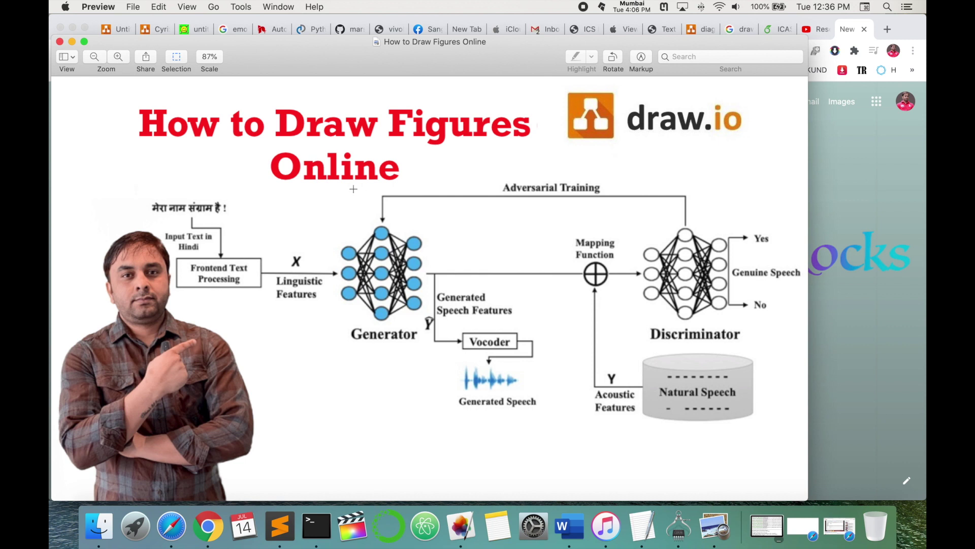
# Leave the enlarged diagram image and scroll back through the draw.io image results.
pyautogui.moveTo(306, 300); pyautogui.dragTo(807, 431)
pyautogui.moveTo(497, 179); pyautogui.dragTo(496, 181)
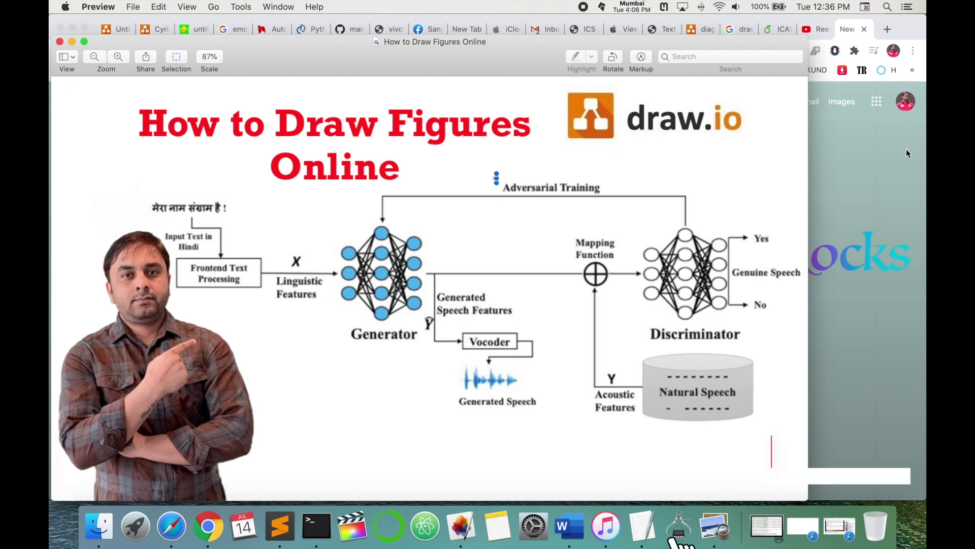
pyautogui.click(831, 134)
pyautogui.click(733, 29)
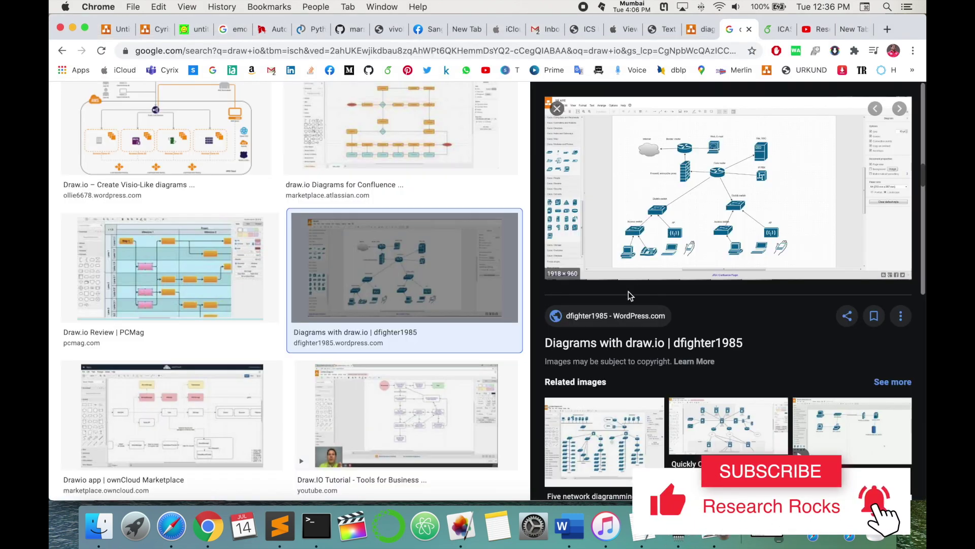
pyautogui.scroll(-5, 686, 325)
pyautogui.scroll(-5, 711, 330)
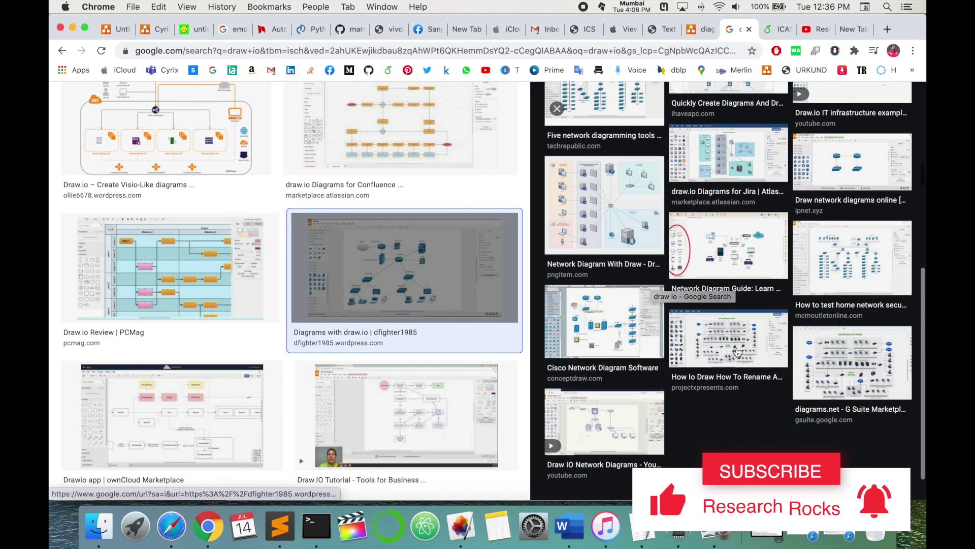
# Preview the Cisco Network Diagram Software, GROWI Docs and diagrams.net video results.
pyautogui.click(660, 290)
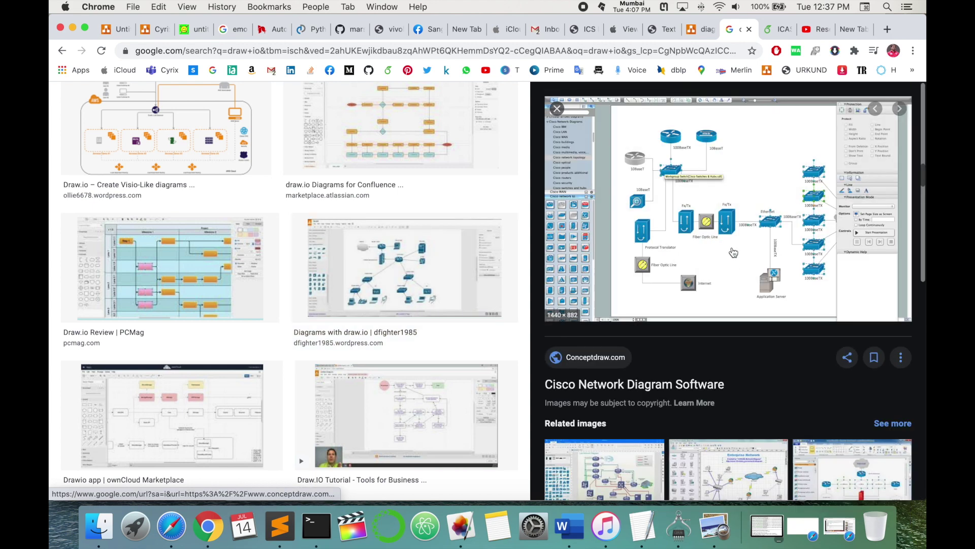
pyautogui.press('super+bracketleft')
pyautogui.press('super+bracketleft')
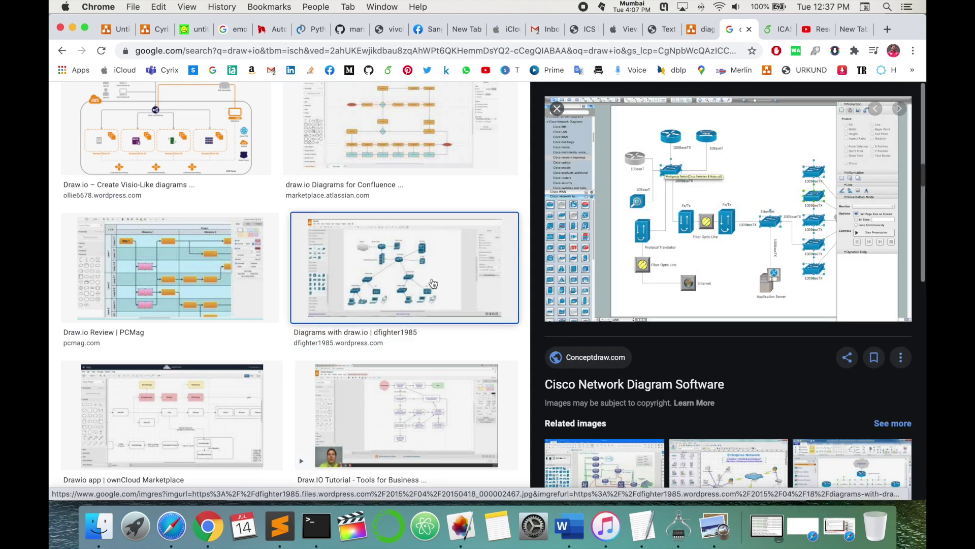
pyautogui.scroll(6, 304, 253)
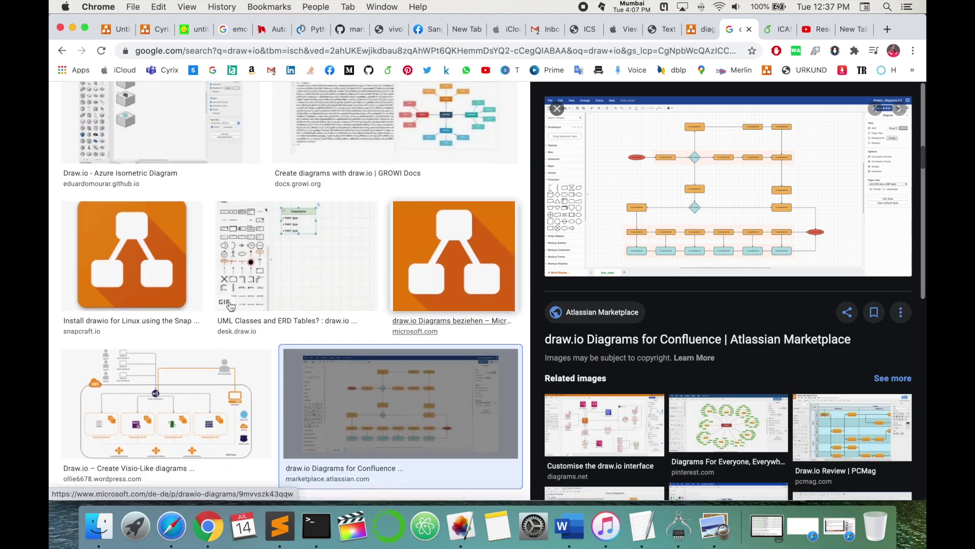
pyautogui.click(492, 235)
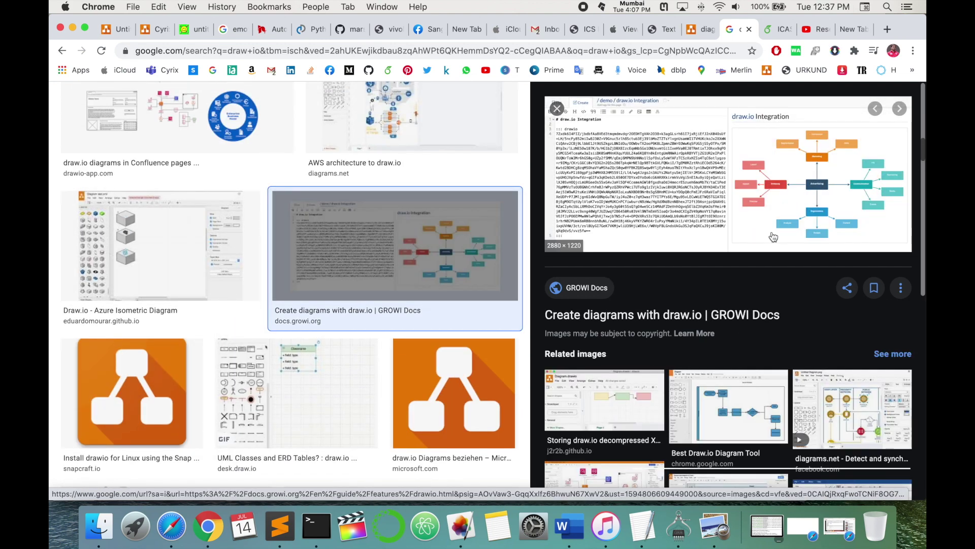
pyautogui.scroll(-3, 773, 237)
pyautogui.click(853, 270)
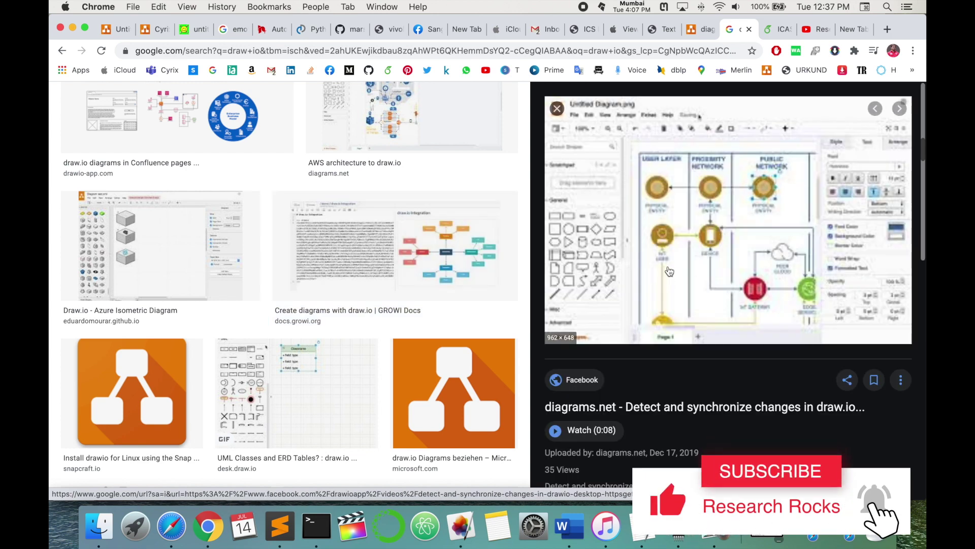
pyautogui.scroll(-7, 671, 269)
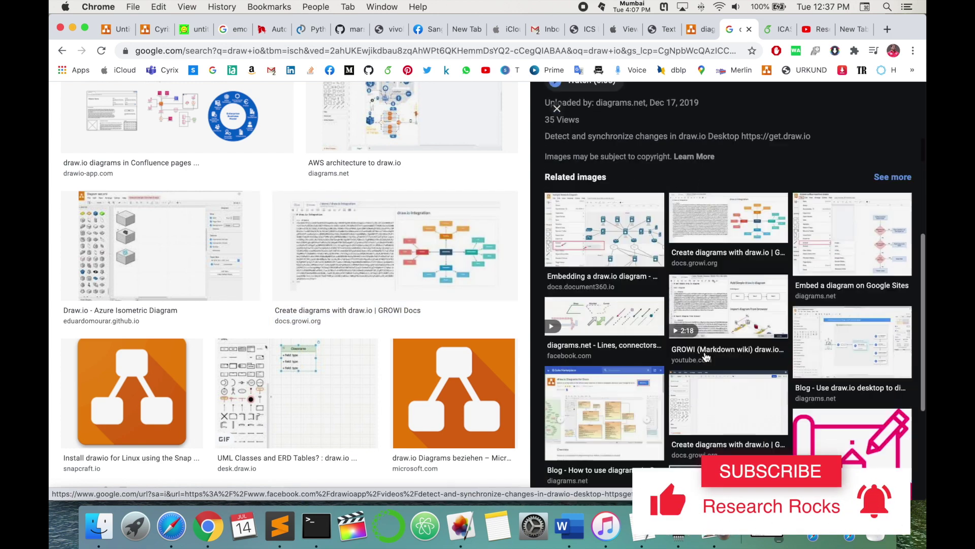
pyautogui.scroll(-3, 706, 357)
# Open the 'Blog - How to use diagrams in Google Docs' image preview.
pyautogui.click(611, 277)
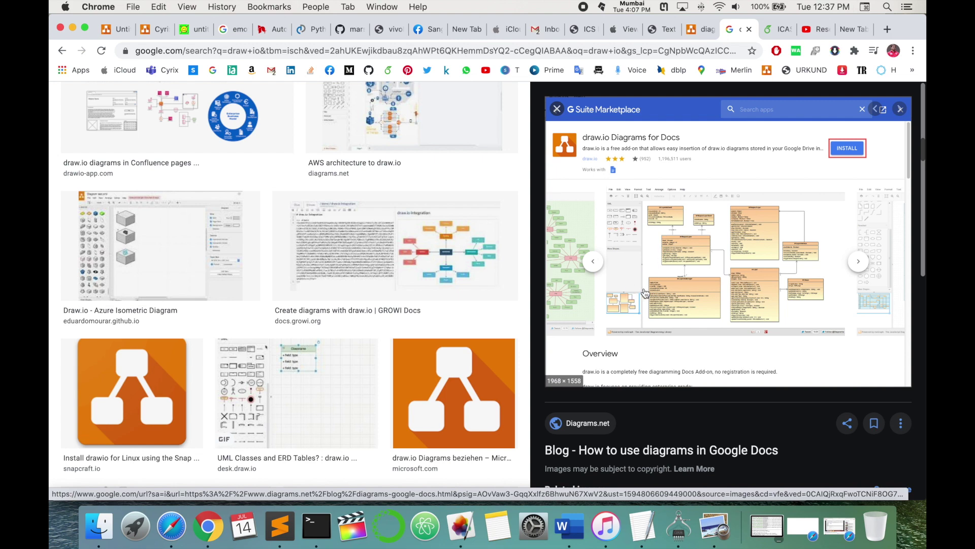
pyautogui.scroll(-4, 644, 293)
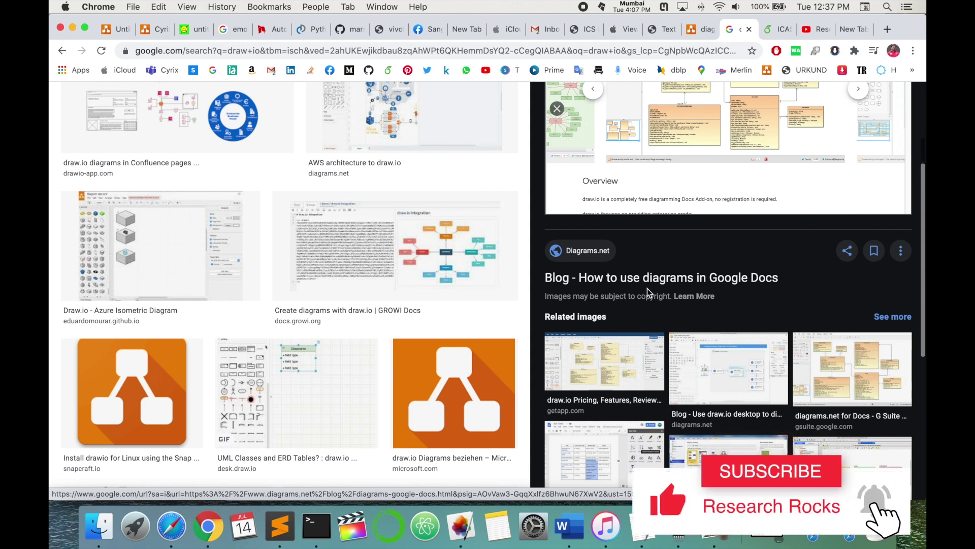
pyautogui.click(856, 31)
# Search Google for draw.io, open Diagrams.net and choose Create New Diagram.
pyautogui.click(395, 354)
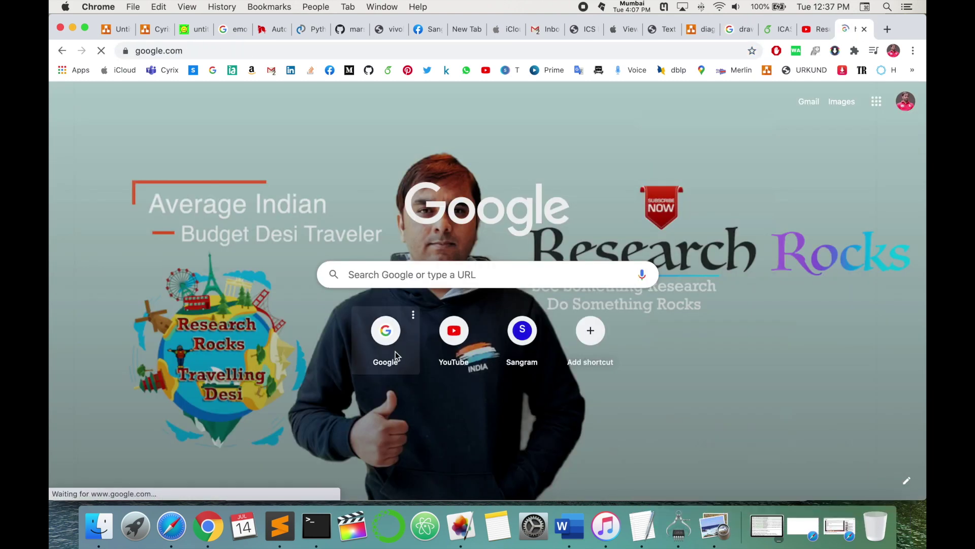
pyautogui.write('D')
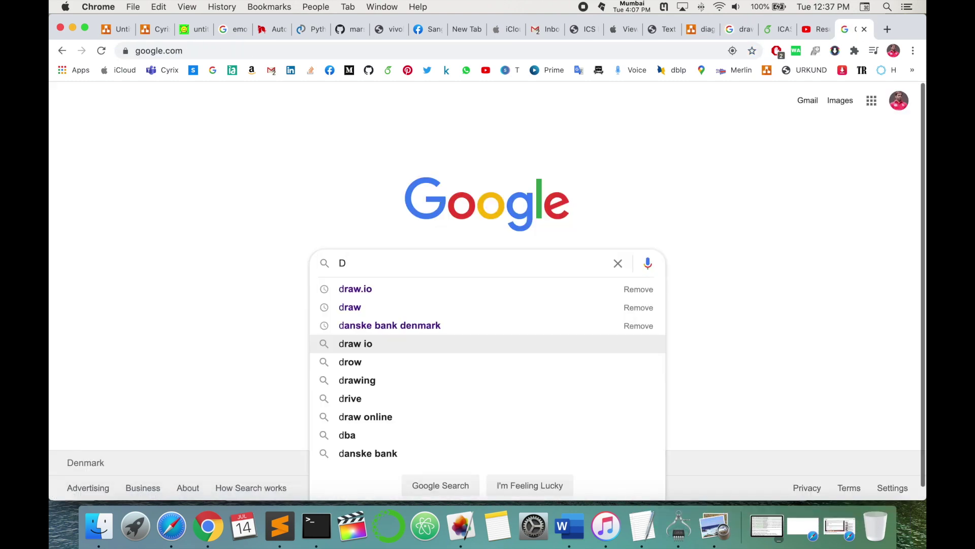
pyautogui.press('Up')
pyautogui.press('Up')
pyautogui.press('Up')
pyautogui.press('Return')
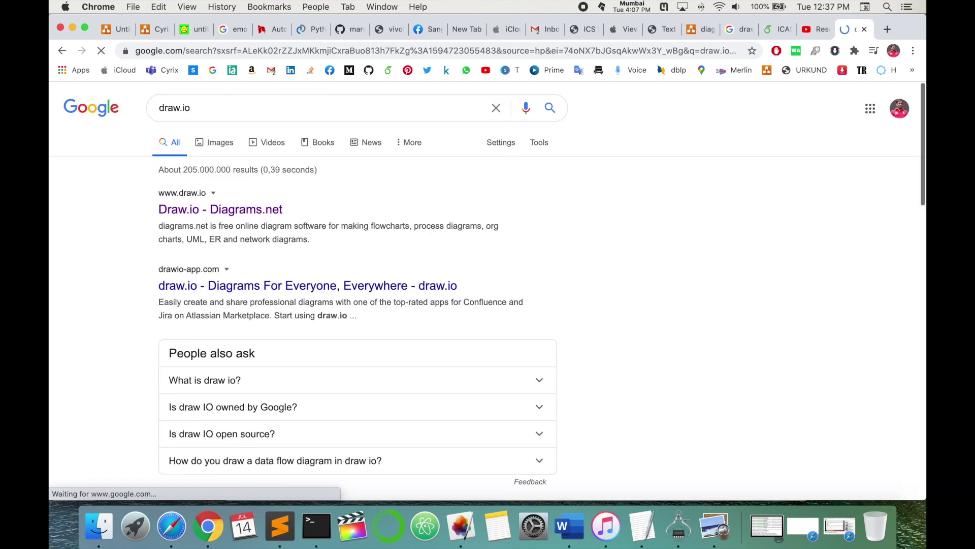
pyautogui.click(242, 215)
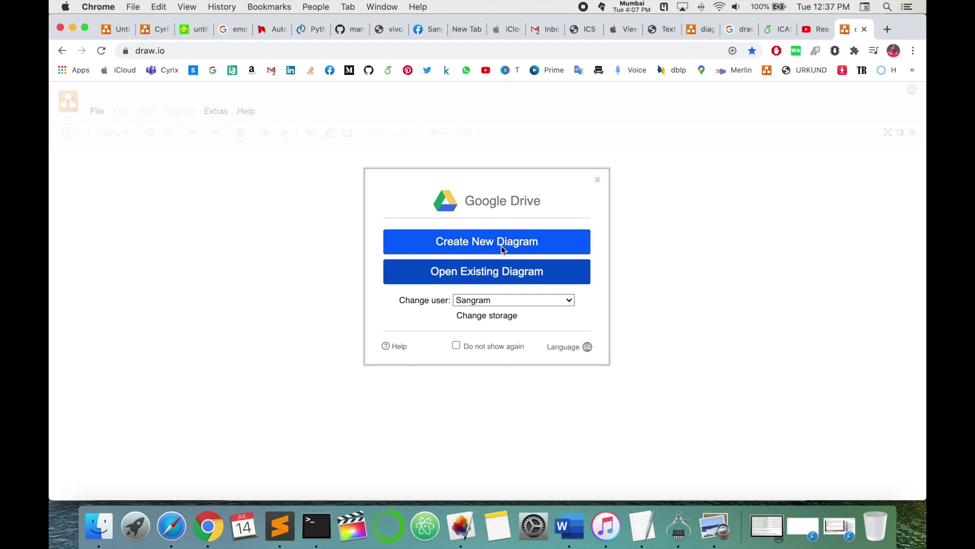
pyautogui.click(453, 248)
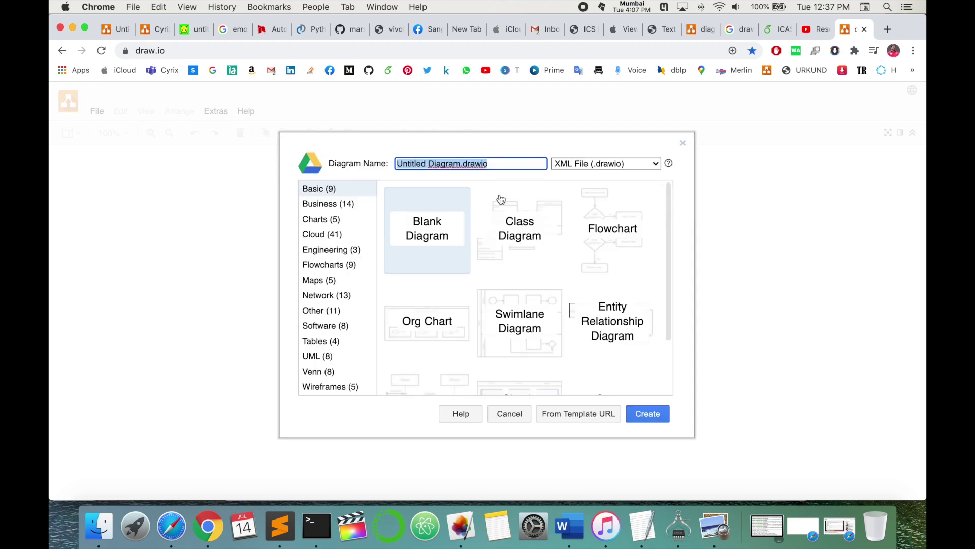
# Name the diagram Demo.drawio and browse the Business, Charts and Cloud templates.
pyautogui.click(502, 162)
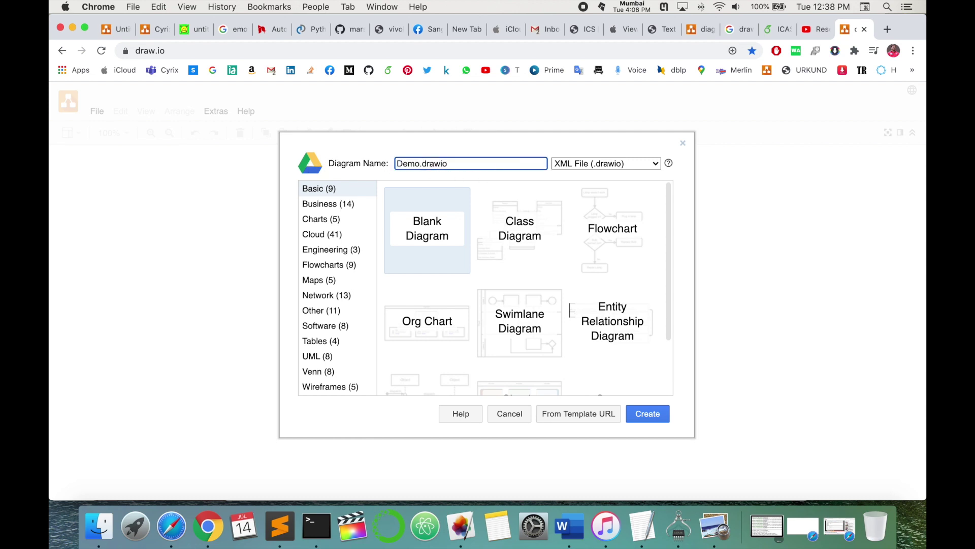
pyautogui.click(325, 203)
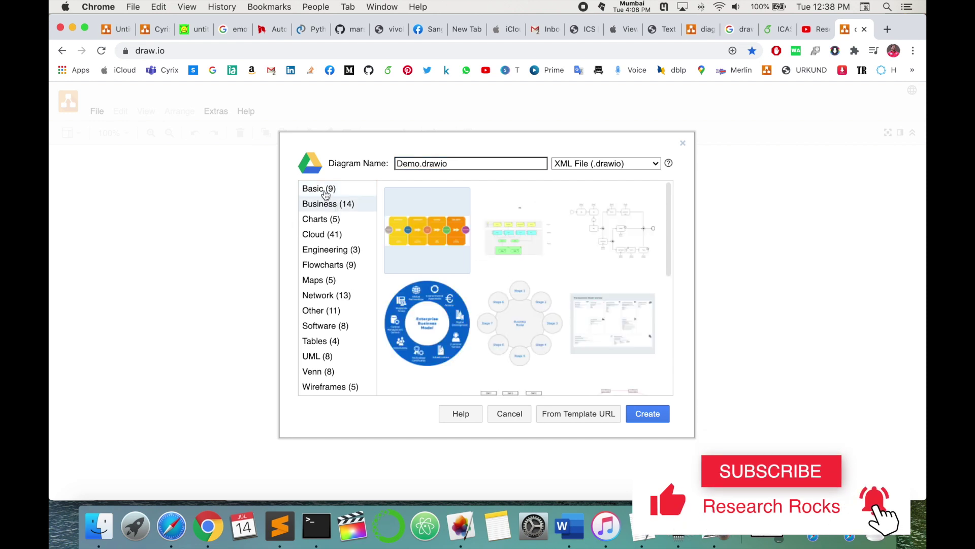
pyautogui.click(326, 194)
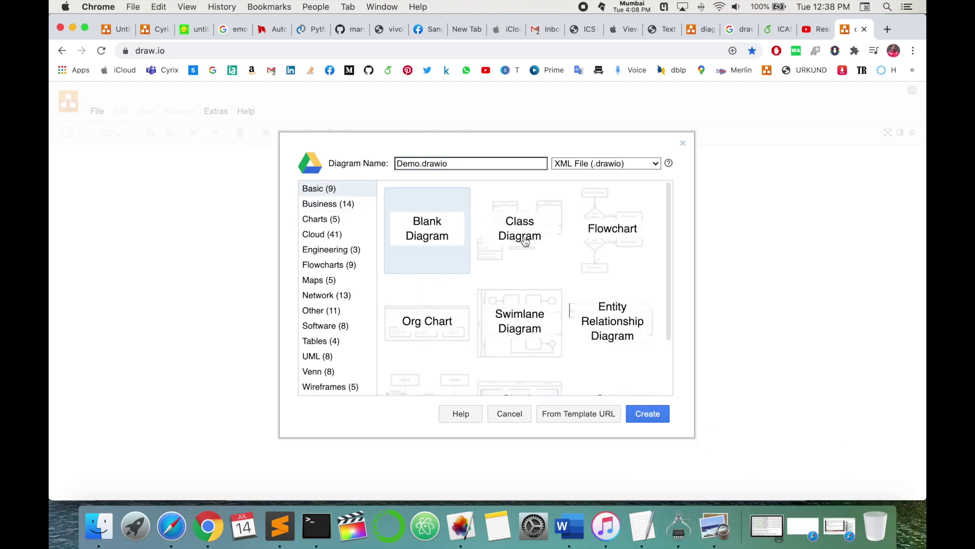
pyautogui.scroll(-2, 442, 325)
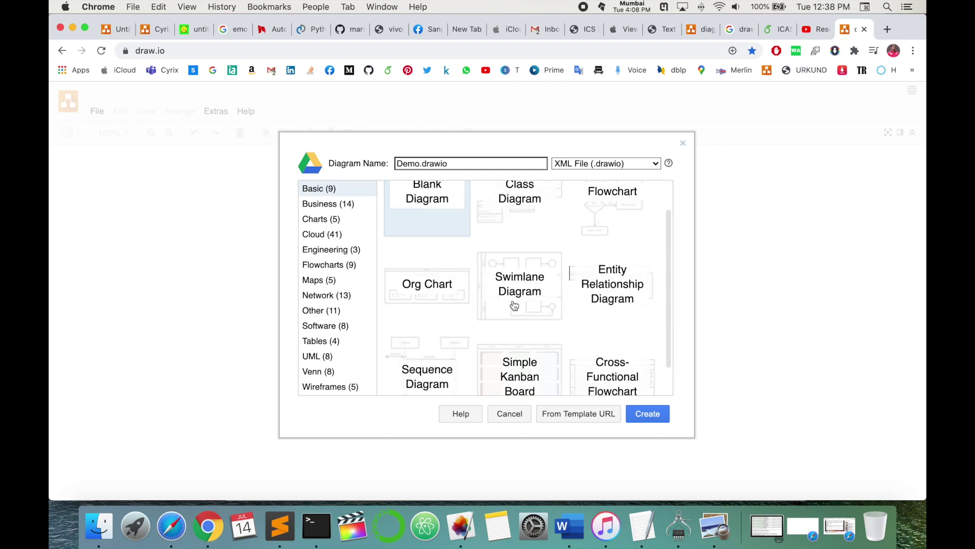
pyautogui.scroll(-2, 616, 297)
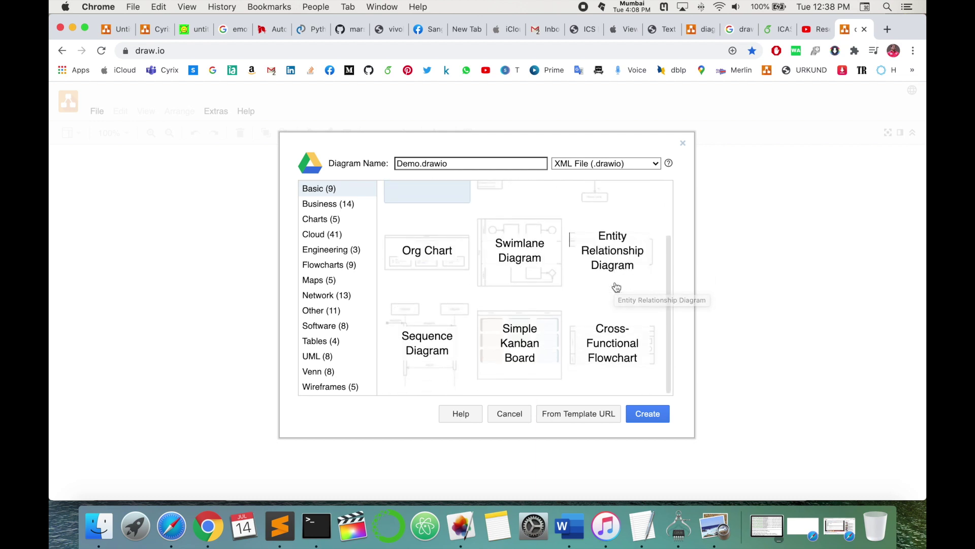
pyautogui.click(322, 206)
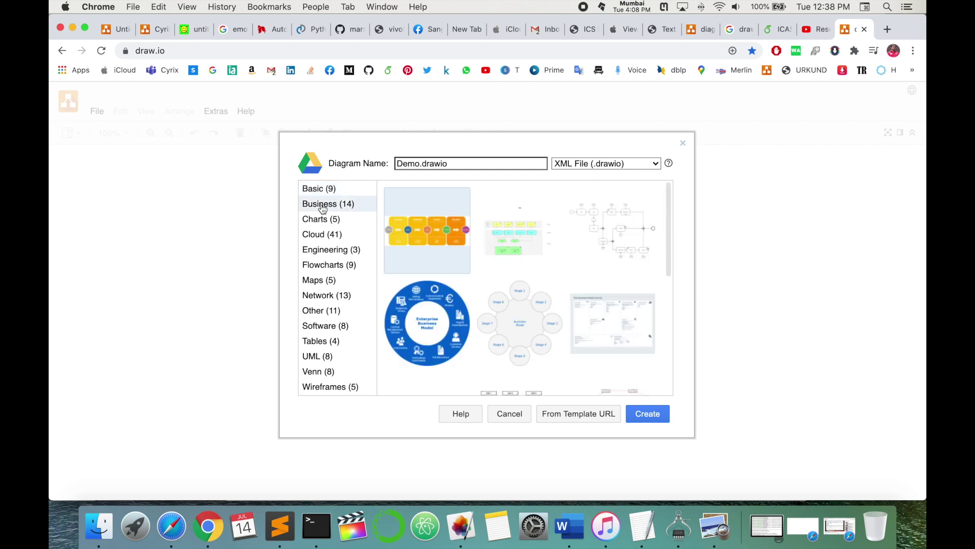
pyautogui.scroll(-5, 446, 258)
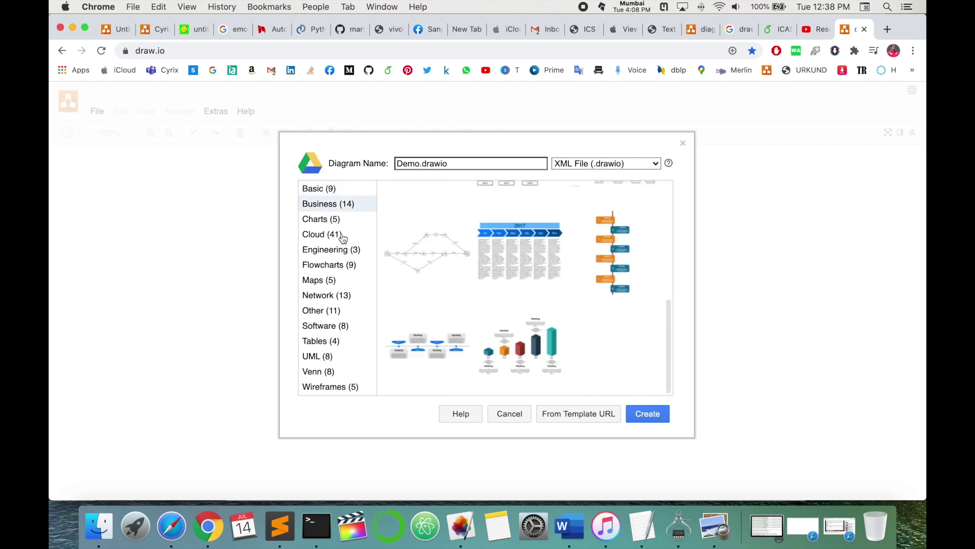
pyautogui.click(317, 222)
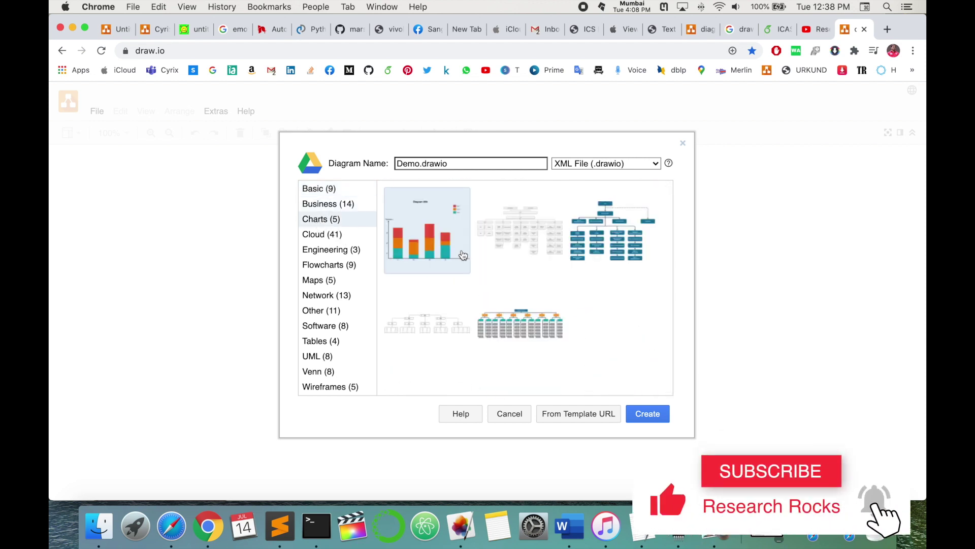
pyautogui.click(311, 238)
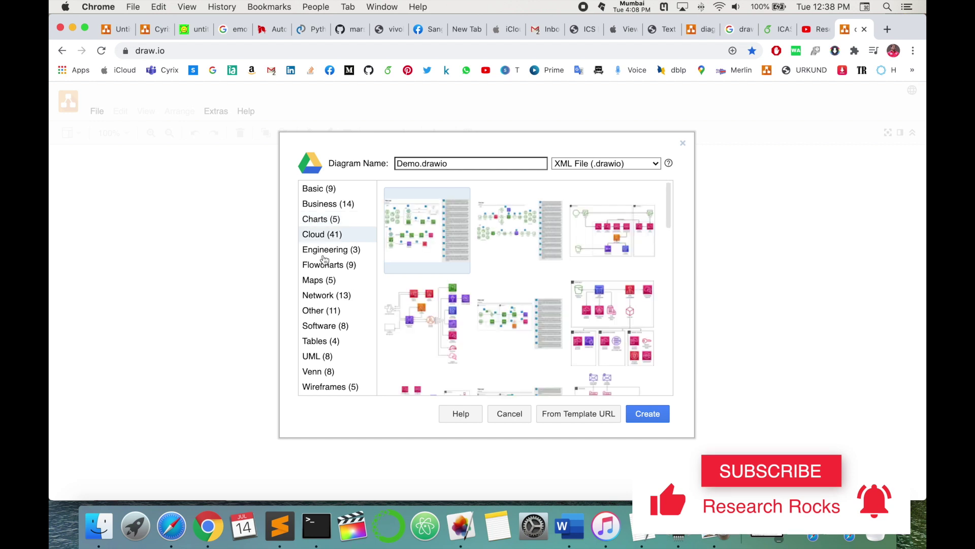
pyautogui.click(490, 240)
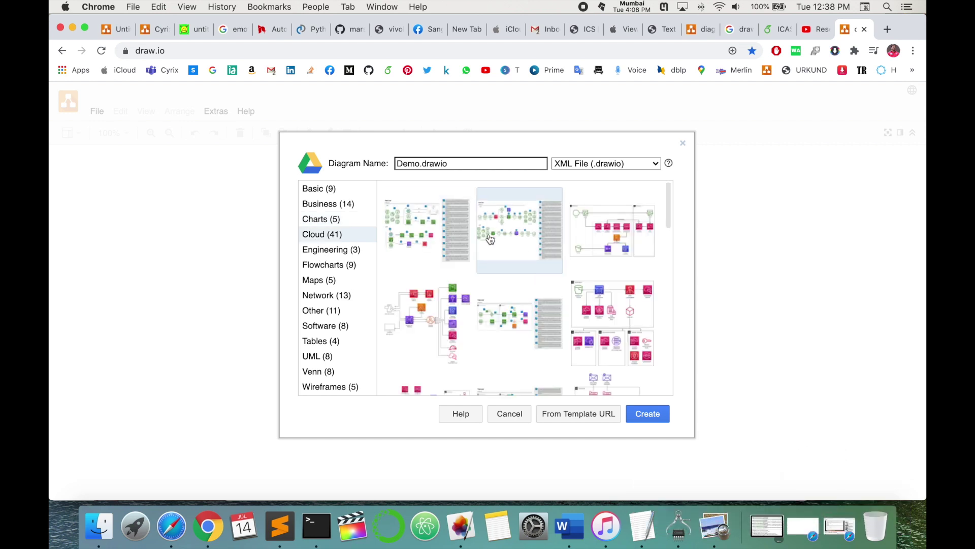
pyautogui.scroll(-4, 490, 239)
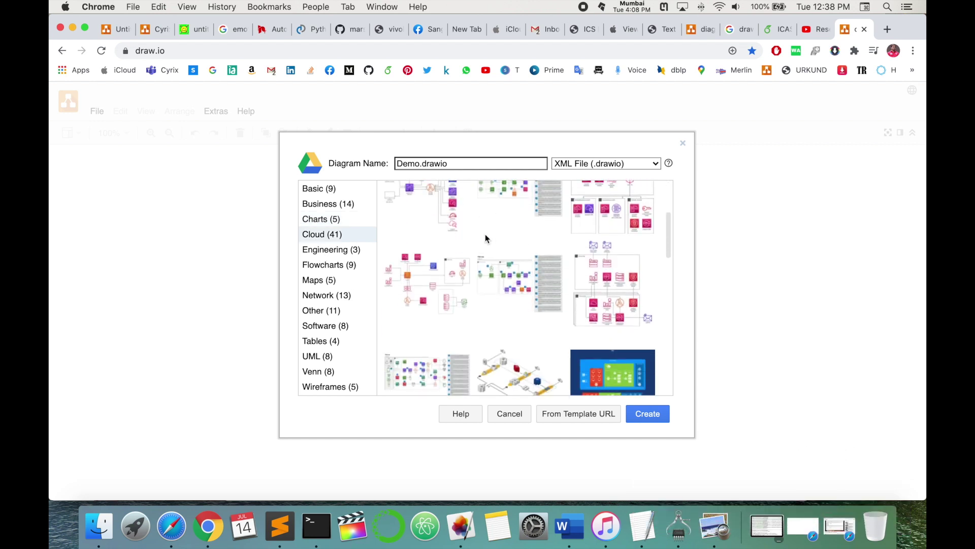
# Create the diagram from the circuit template in the Engineering category.
pyautogui.click(338, 250)
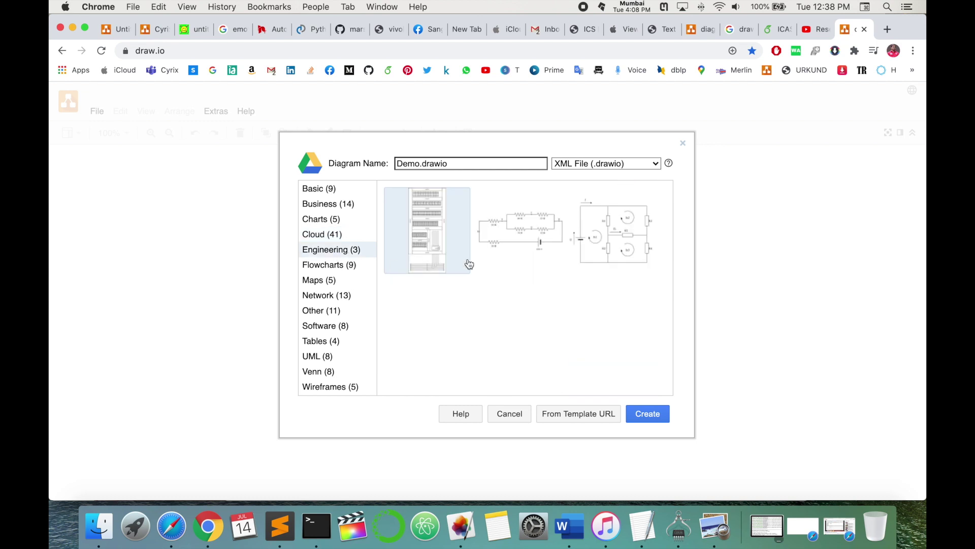
pyautogui.click(345, 267)
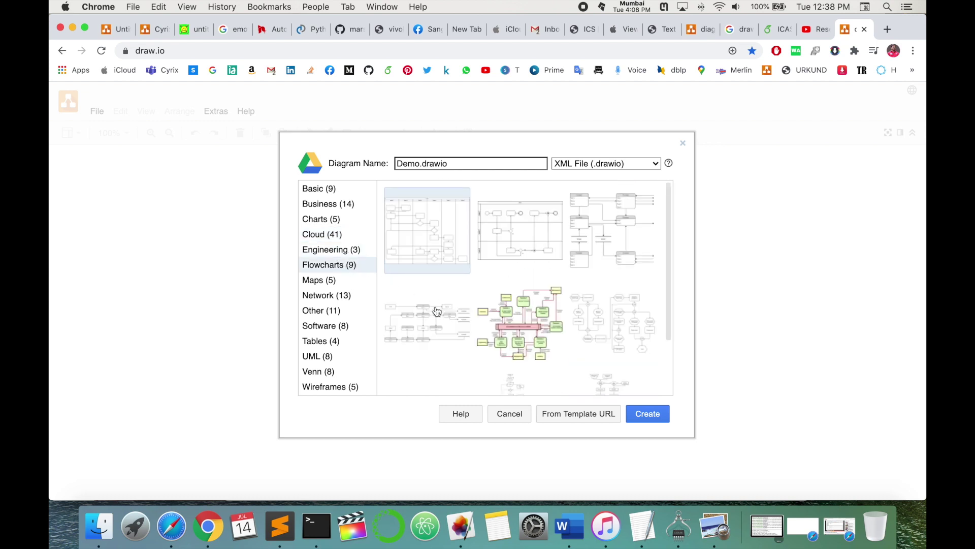
pyautogui.click(321, 280)
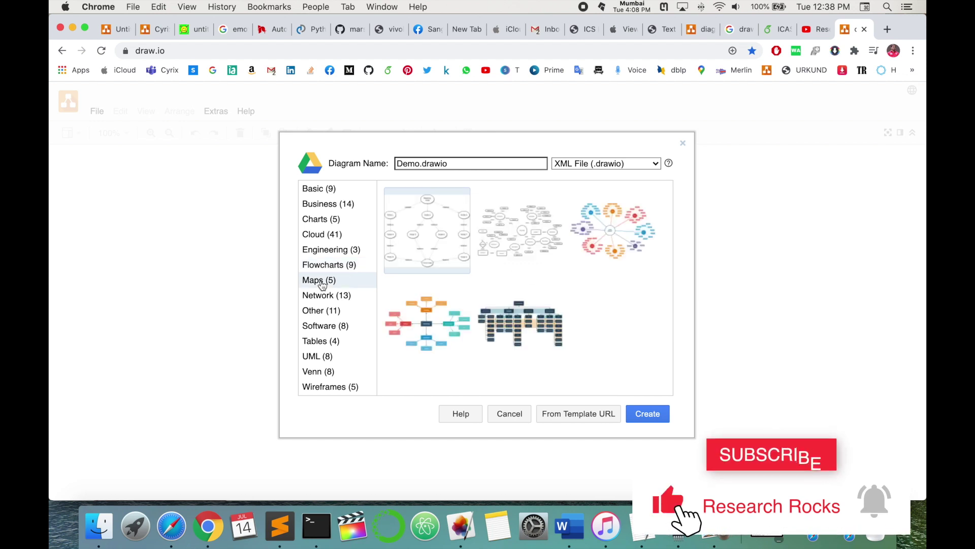
pyautogui.click(324, 299)
pyautogui.click(321, 281)
pyautogui.click(330, 250)
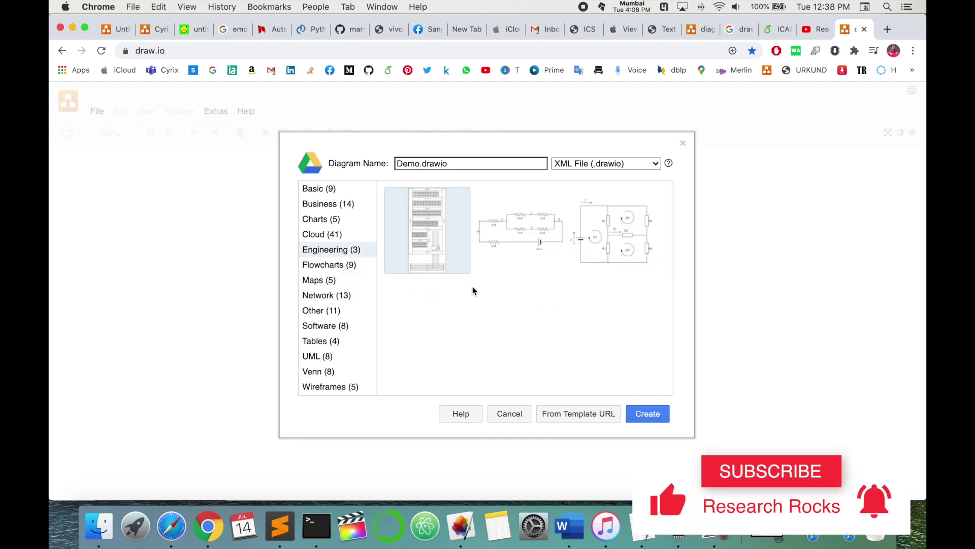
pyautogui.click(587, 230)
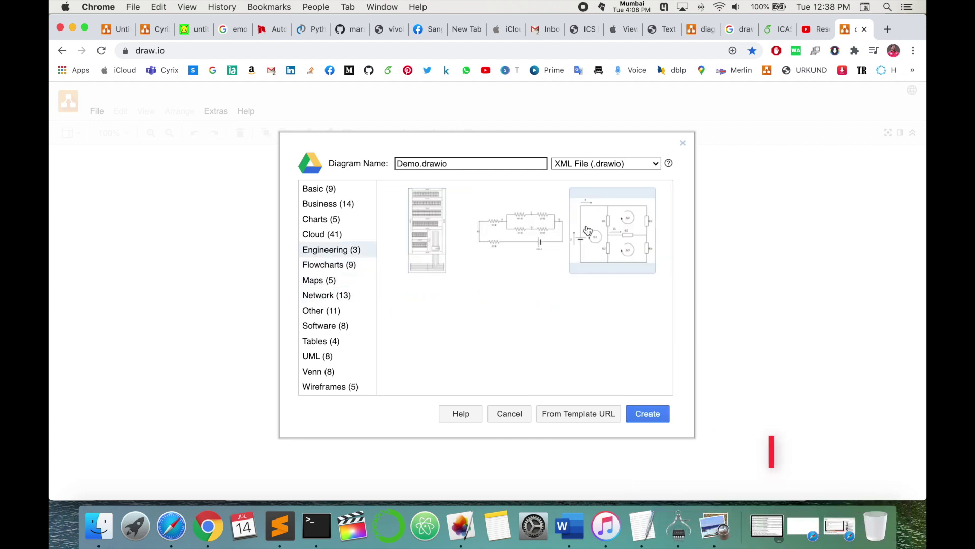
pyautogui.click(643, 416)
# Save to the root folder, then delete the Is2 and Is3 loop currents.
pyautogui.click(531, 257)
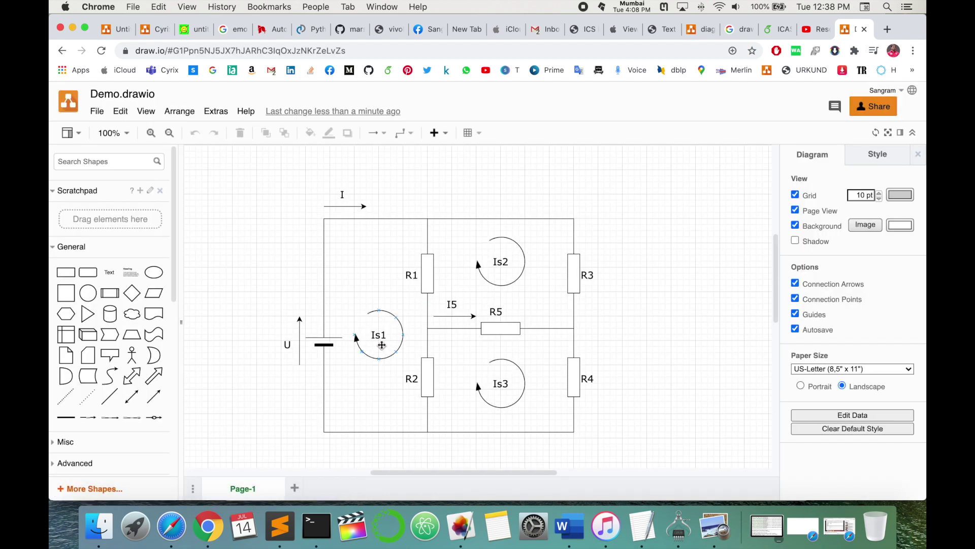
pyautogui.scroll(-2, 668, 334)
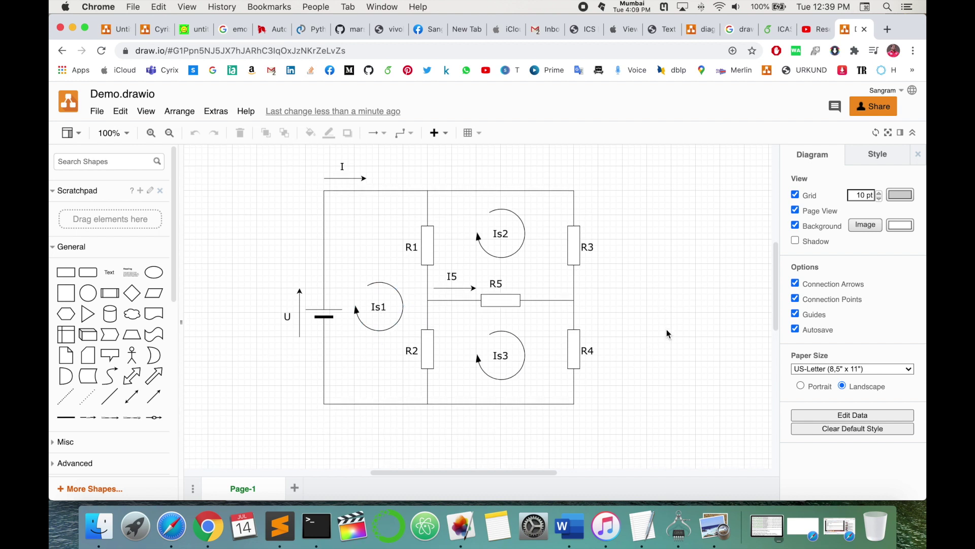
pyautogui.click(486, 222)
pyautogui.press('Delete')
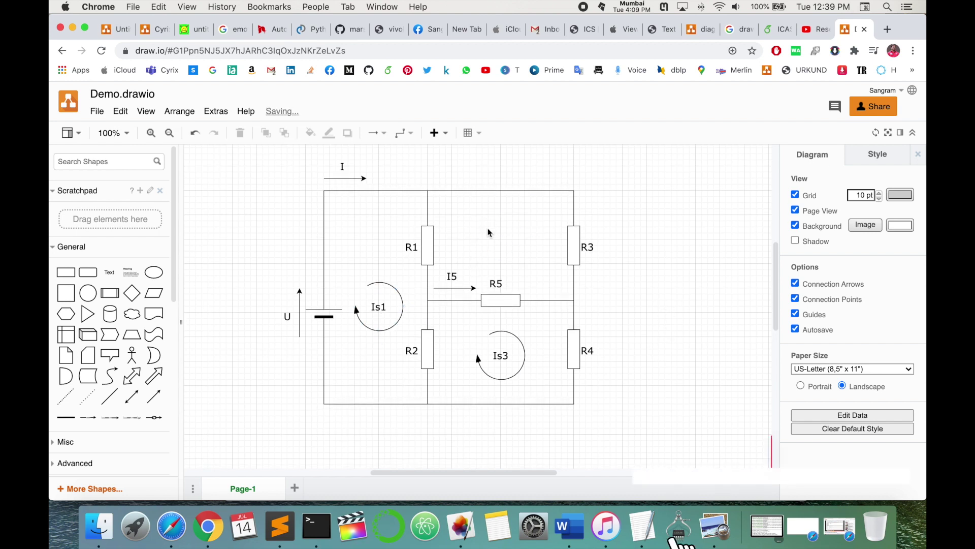
pyautogui.click(501, 344)
pyautogui.press('Delete')
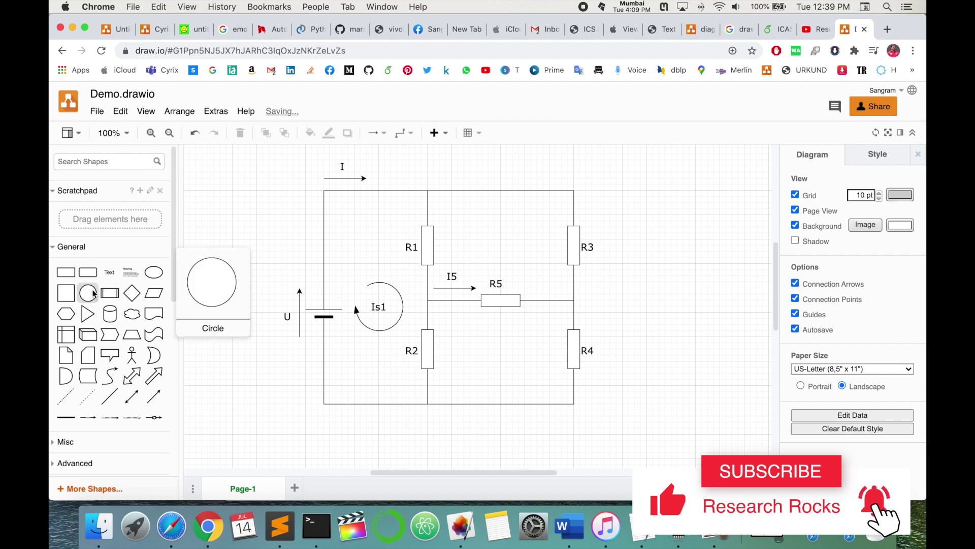
# Place a rounded rectangle between R1 and R3 and a rectangle between R2 and R4.
pyautogui.moveTo(88, 272); pyautogui.dragTo(510, 239)
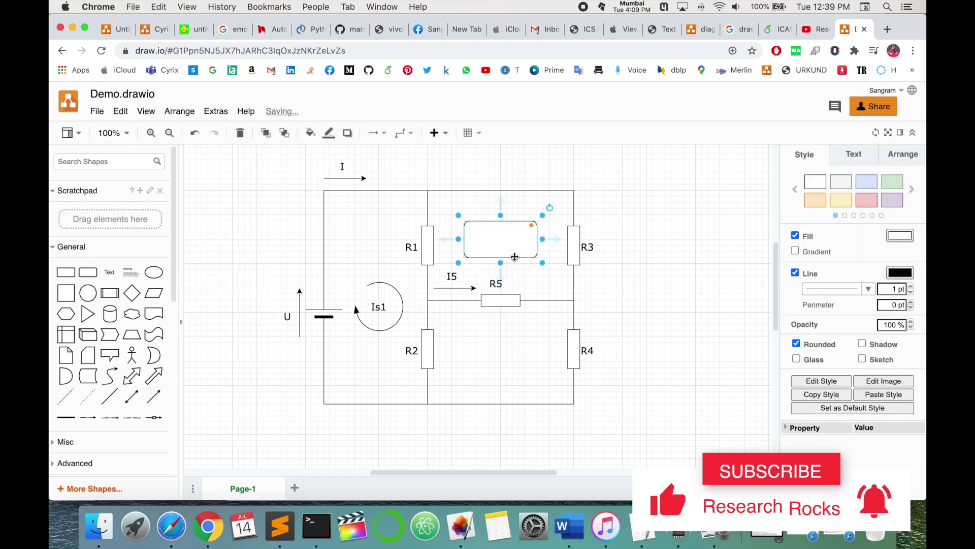
pyautogui.click(664, 266)
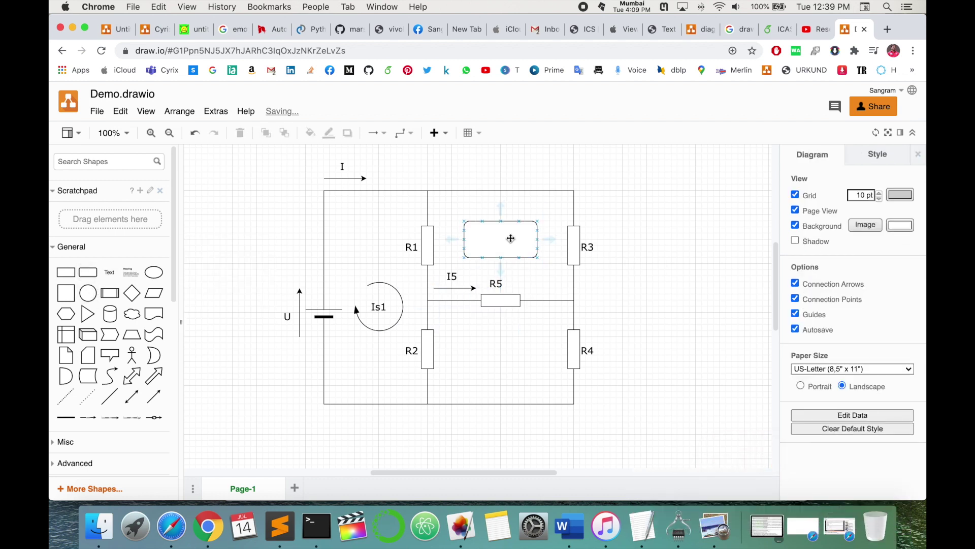
pyautogui.click(62, 275)
pyautogui.moveTo(503, 361); pyautogui.dragTo(470, 364)
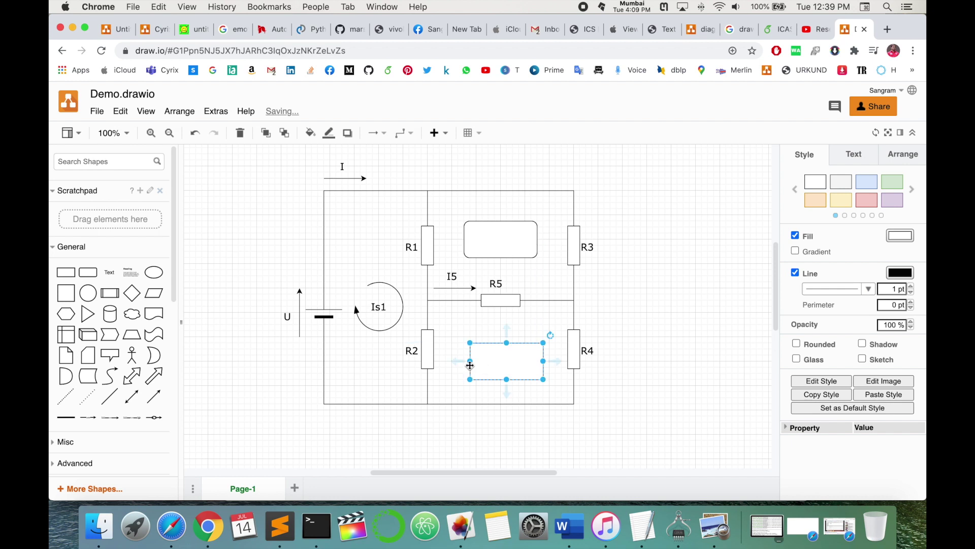
# Add an ellipse right of R3 and an enlarged cylinder right of R4.
pyautogui.click(153, 273)
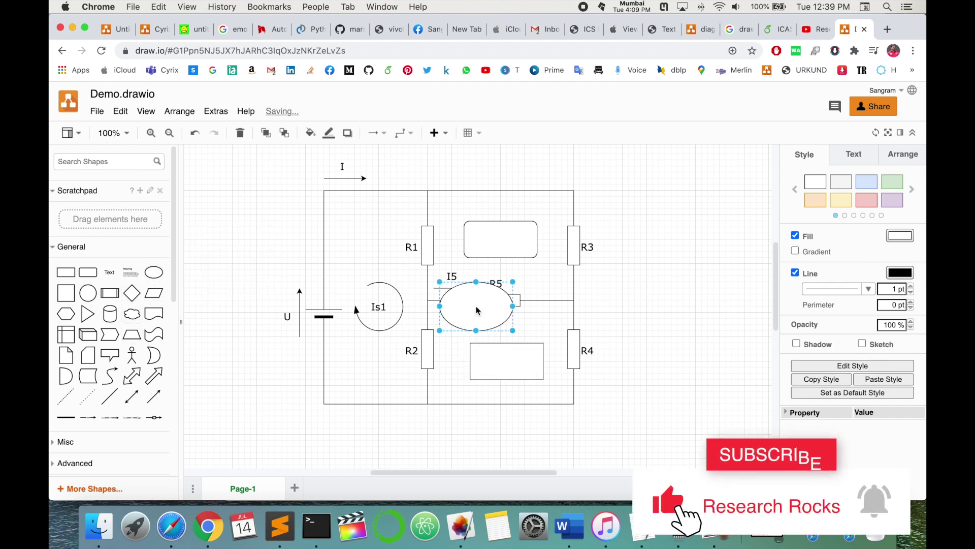
pyautogui.moveTo(475, 305); pyautogui.dragTo(677, 214)
pyautogui.click(663, 328)
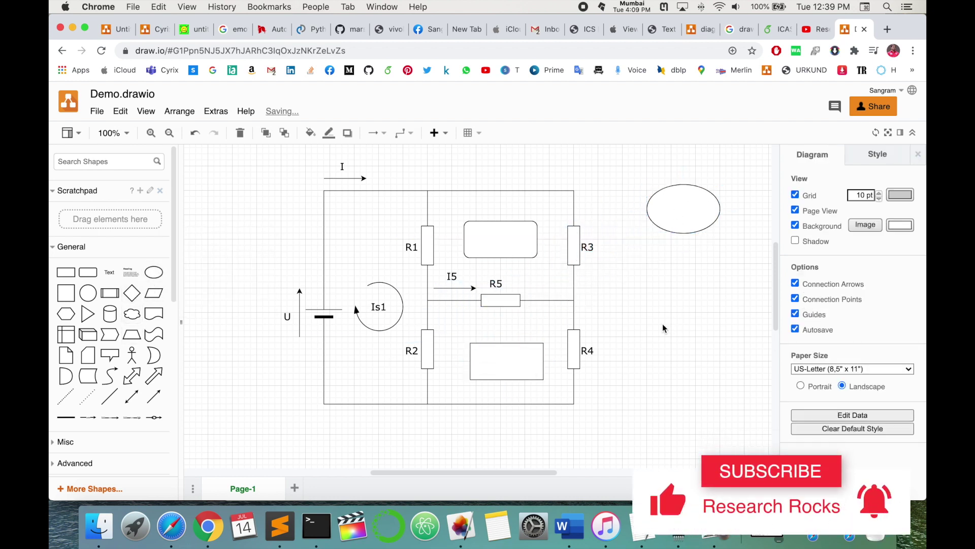
pyautogui.click(110, 313)
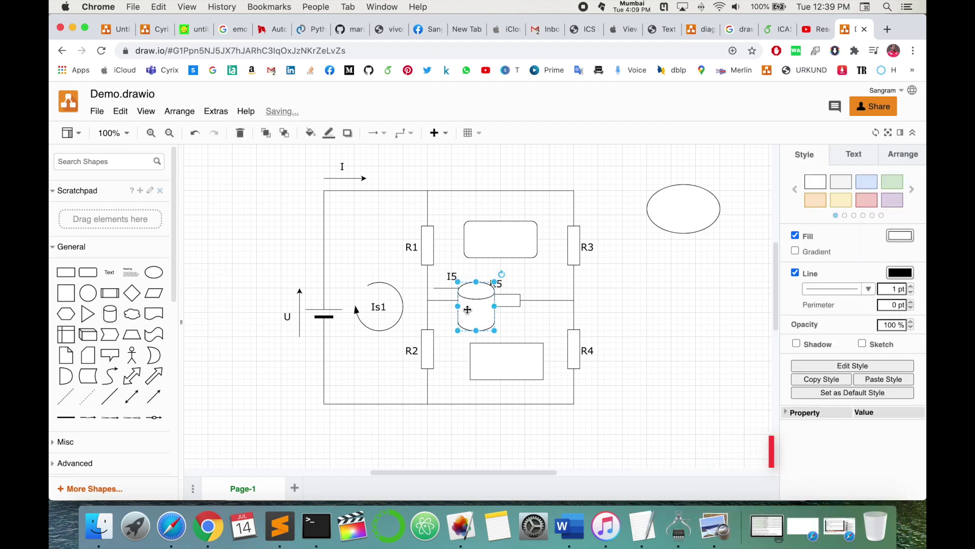
pyautogui.moveTo(466, 310); pyautogui.dragTo(747, 405)
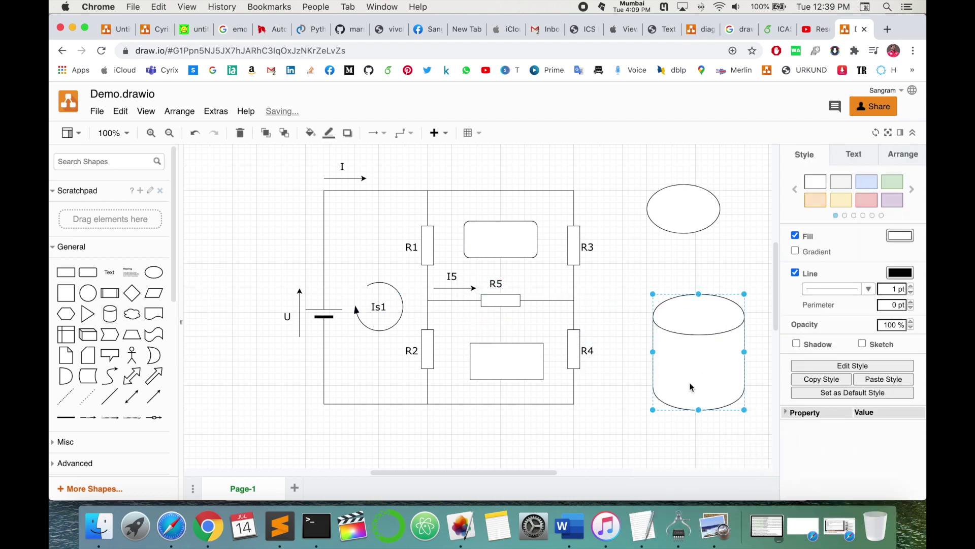
pyautogui.moveTo(693, 387); pyautogui.dragTo(678, 391)
pyautogui.scroll(-5, 122, 329)
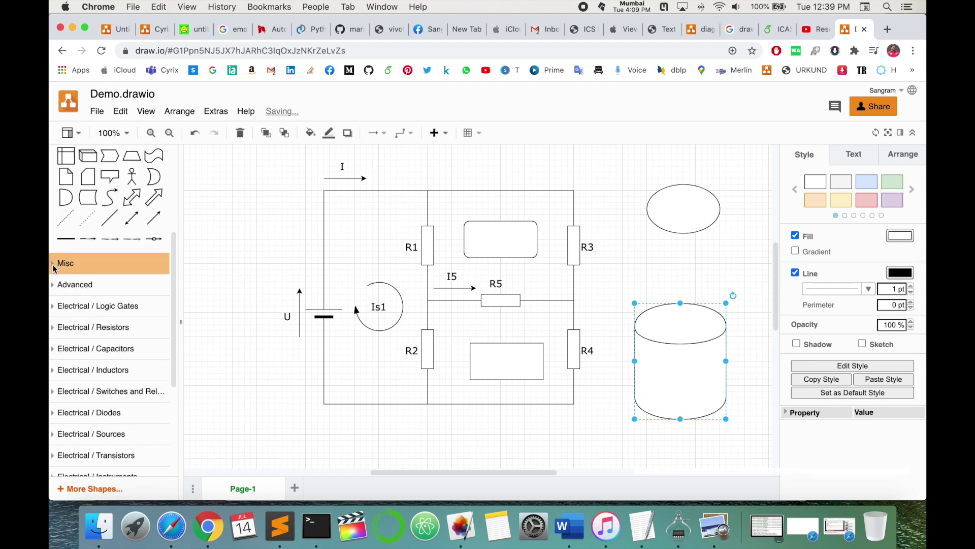
# From Misc, add a green cross-hatched diamond at the upper left and a gear image near U.
pyautogui.click(61, 263)
pyautogui.scroll(-2, 122, 330)
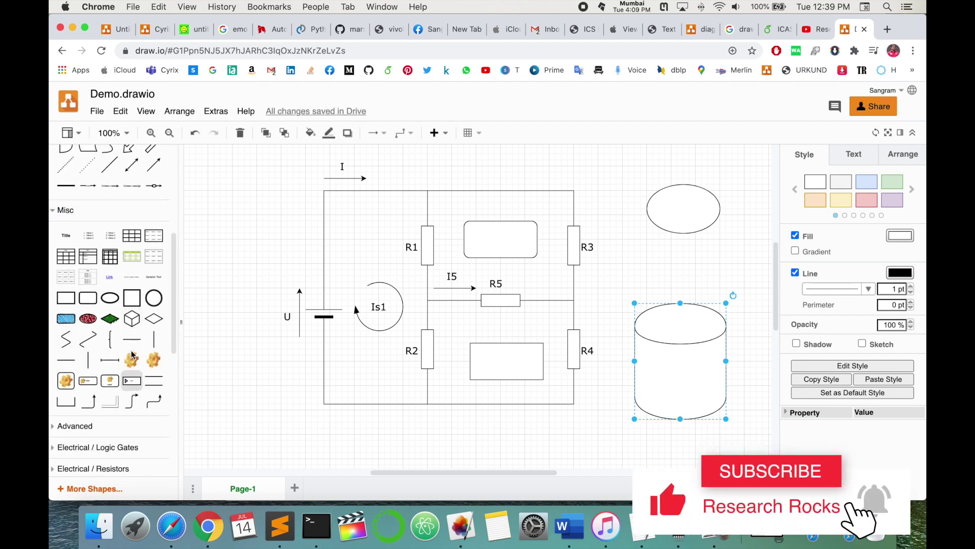
pyautogui.click(110, 318)
pyautogui.moveTo(483, 305)
pyautogui.mouseDown()
pyautogui.moveTo(292, 249)
pyautogui.moveTo(257, 215)
pyautogui.mouseUp()
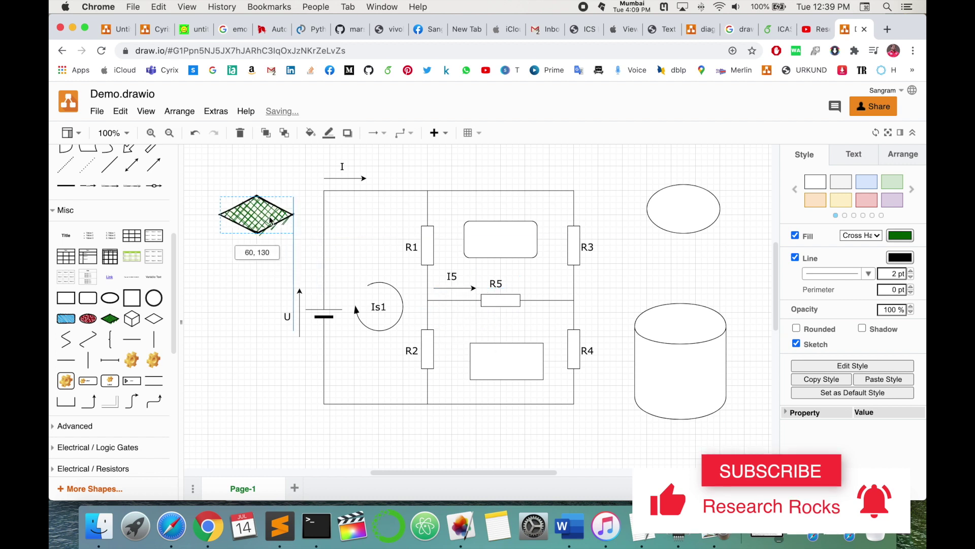
pyautogui.click(154, 359)
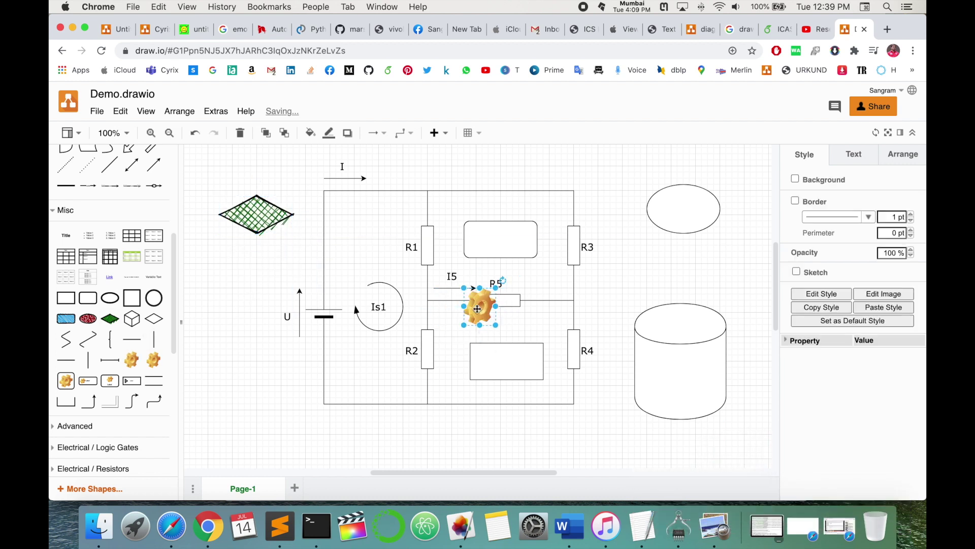
pyautogui.moveTo(477, 309); pyautogui.dragTo(271, 351)
pyautogui.scroll(-5, 113, 170)
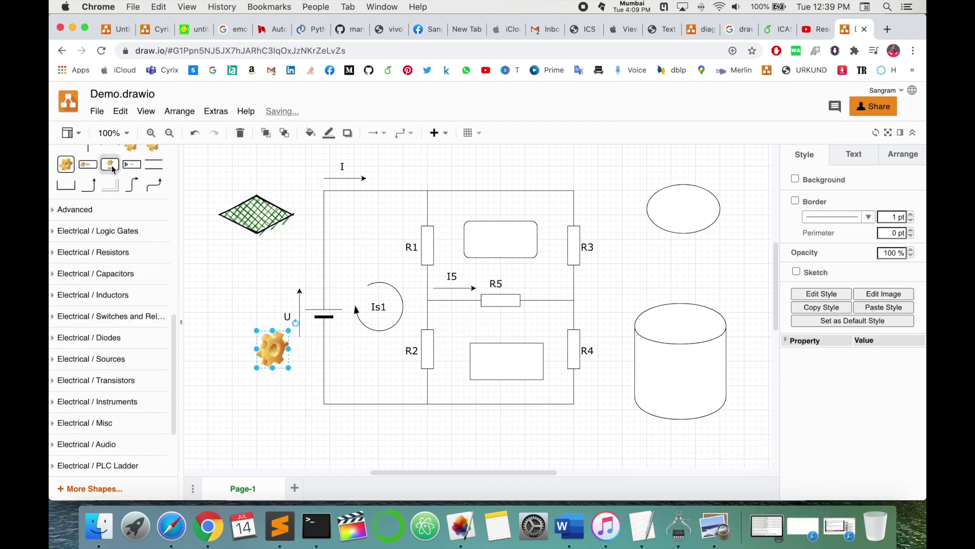
# Place a gear shape with a Label caption below the circuit.
pyautogui.click(111, 168)
pyautogui.moveTo(474, 301); pyautogui.dragTo(507, 432)
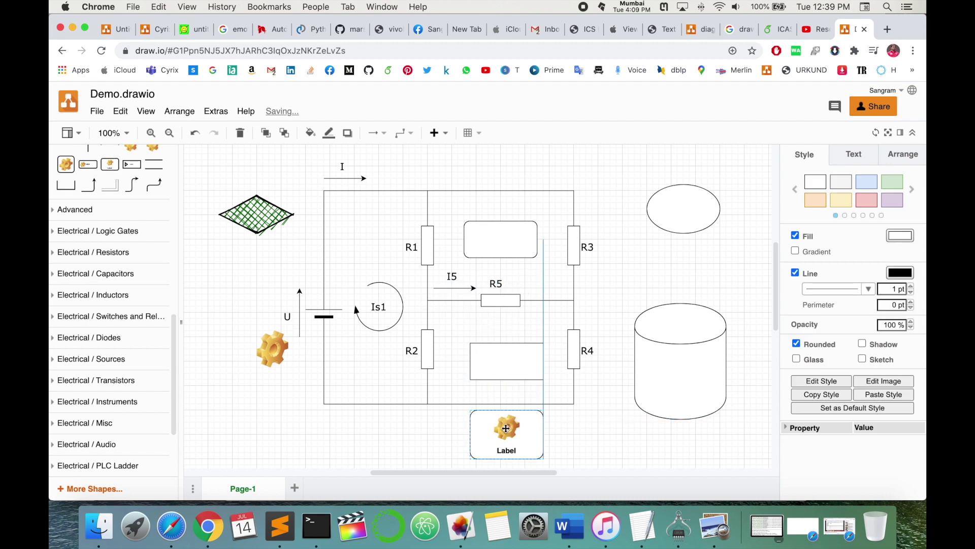
pyautogui.scroll(4, 228, 349)
pyautogui.scroll(6, 61, 203)
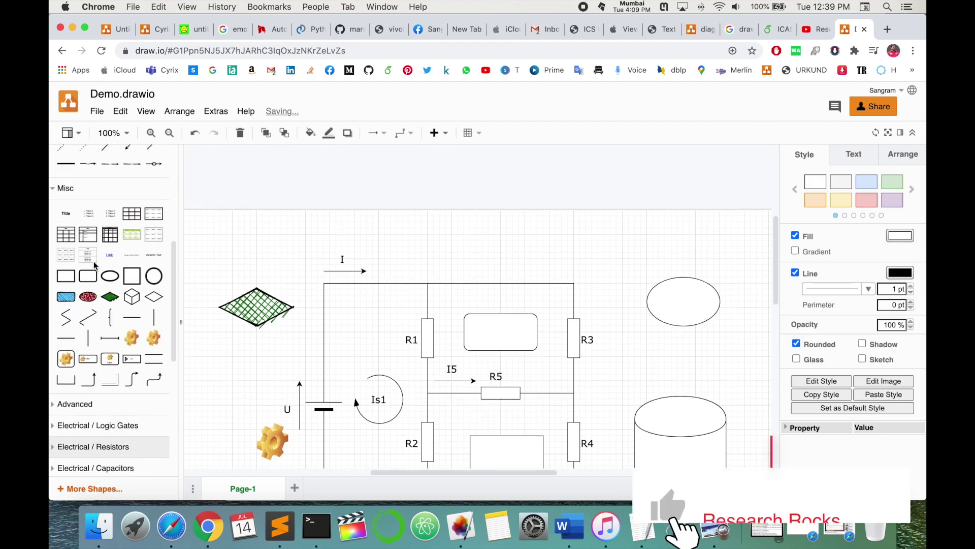
pyautogui.click(62, 189)
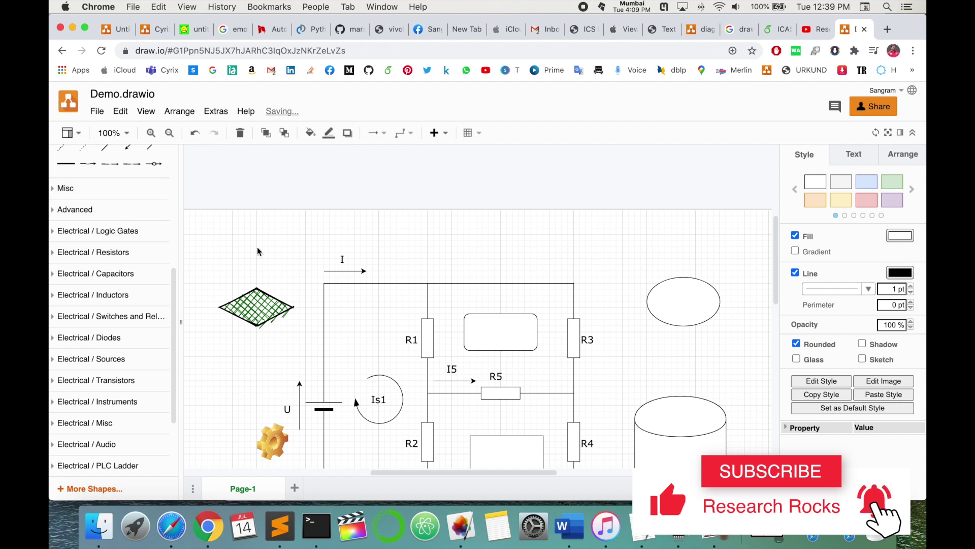
pyautogui.scroll(-5, 304, 248)
pyautogui.click(74, 209)
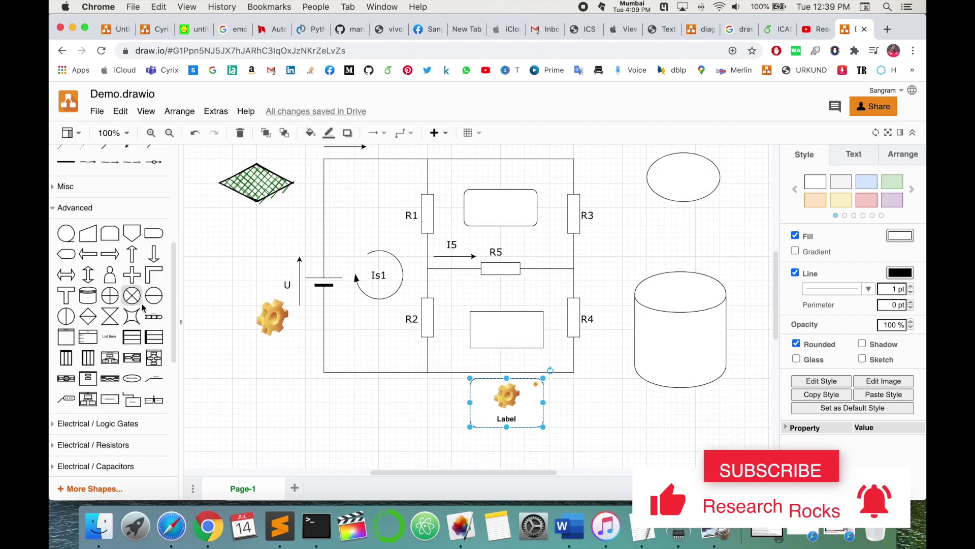
# Place a zigzag resistor from Electrical / Resistors beside the ellipse.
pyautogui.scroll(-2, 143, 307)
pyautogui.scroll(1, 144, 308)
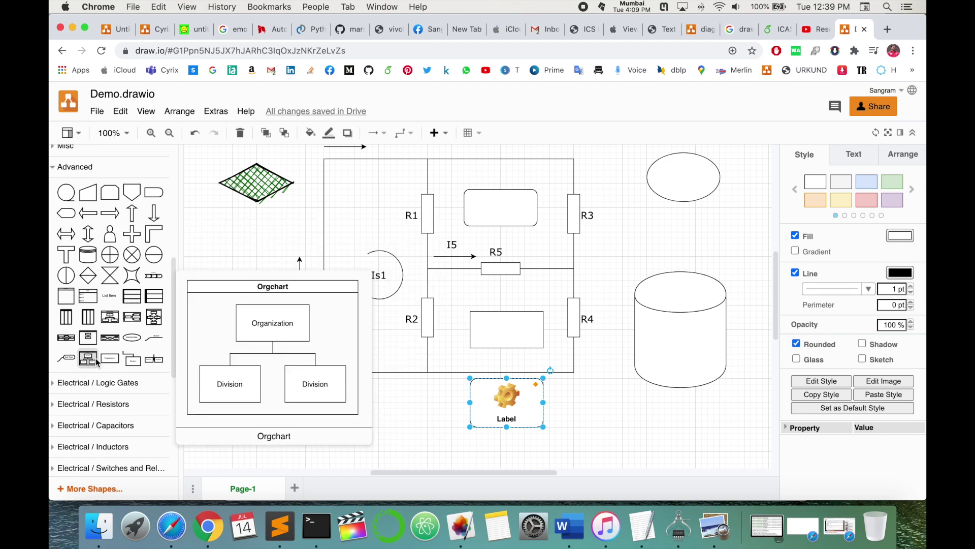
pyautogui.click(53, 171)
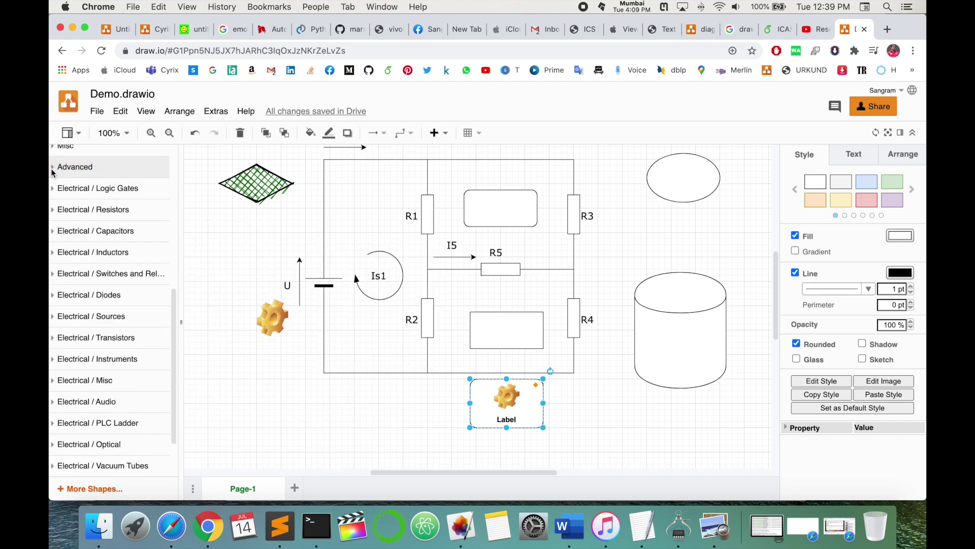
pyautogui.click(55, 195)
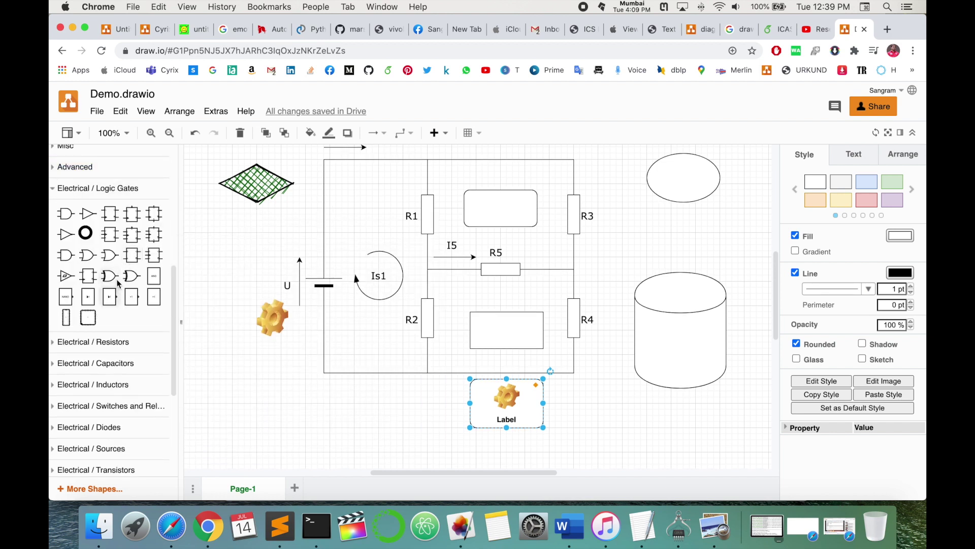
pyautogui.click(56, 191)
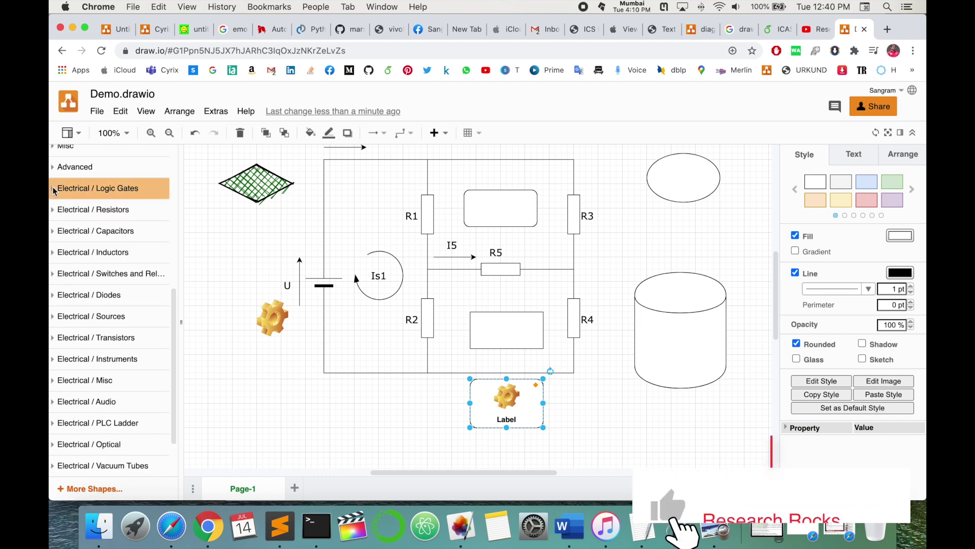
pyautogui.click(52, 210)
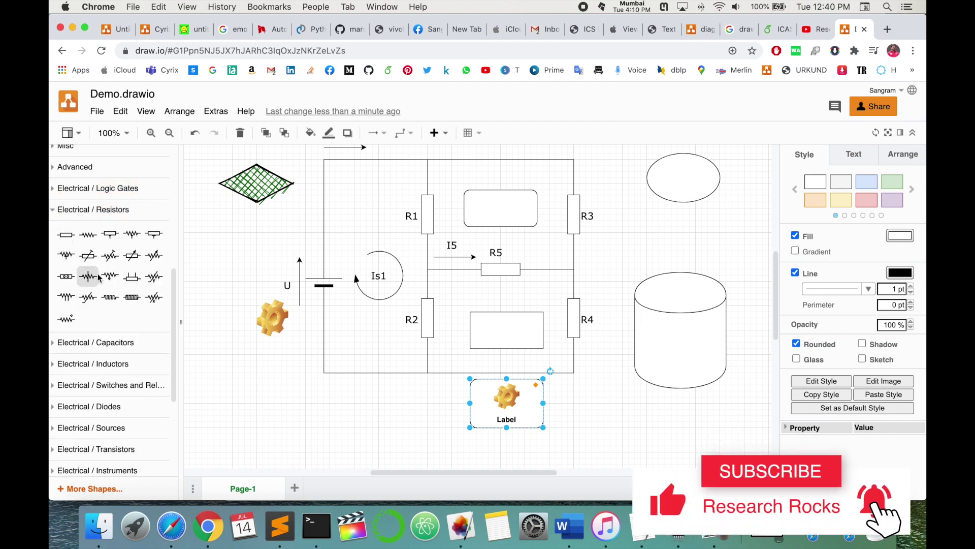
pyautogui.moveTo(88, 235); pyautogui.dragTo(670, 249)
pyautogui.click(61, 209)
# Add a transformer coil from Electrical / Inductors below the gear icon.
pyautogui.click(61, 231)
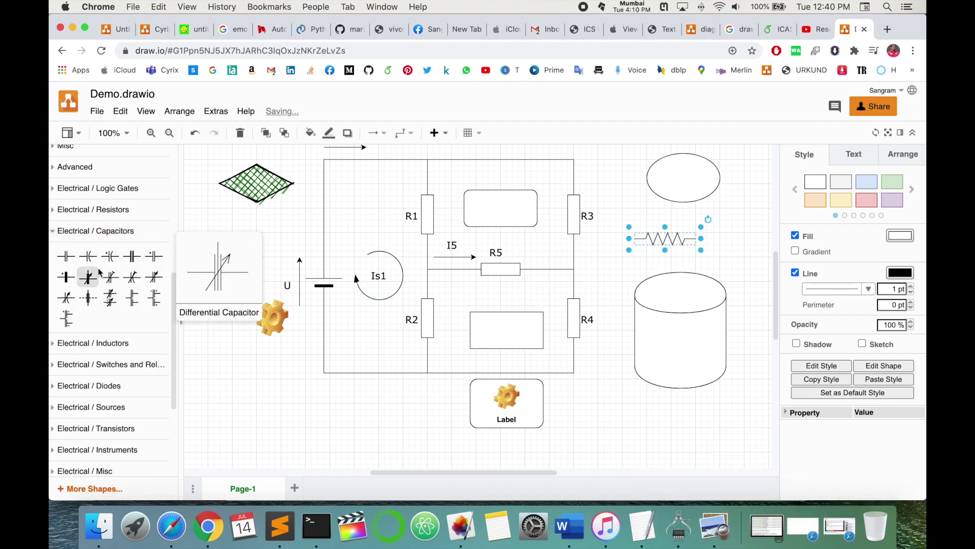
pyautogui.click(55, 232)
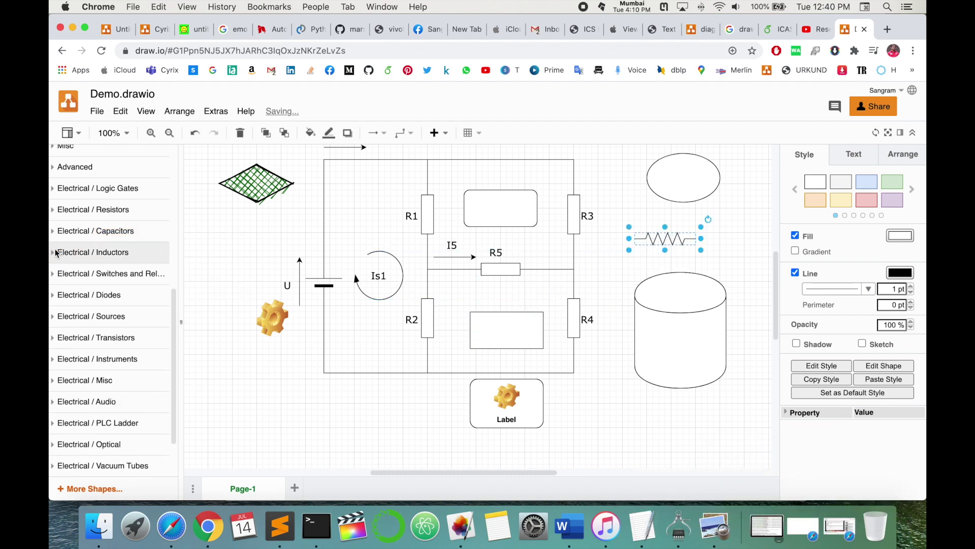
pyautogui.click(56, 253)
pyautogui.moveTo(108, 299); pyautogui.dragTo(283, 391)
pyautogui.click(344, 398)
pyautogui.click(56, 254)
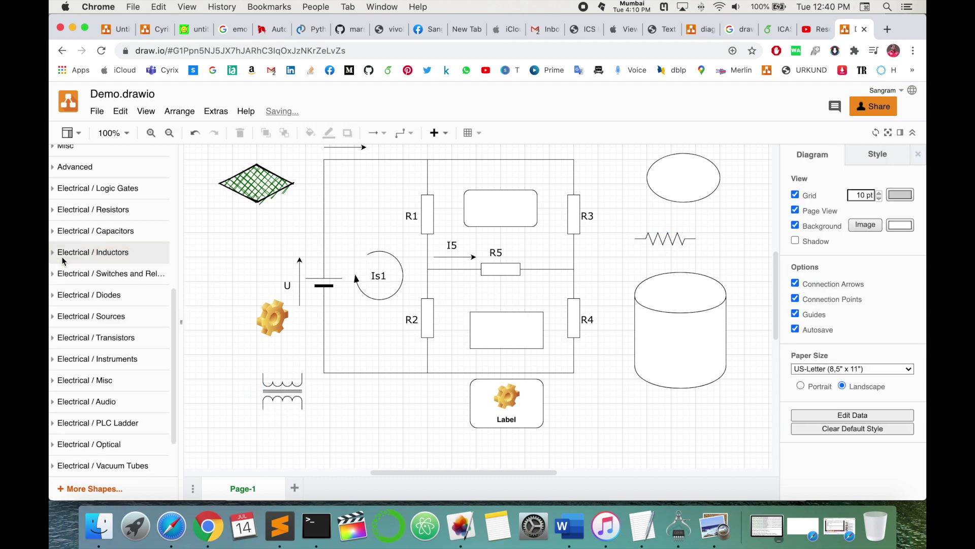
pyautogui.scroll(-3, 94, 305)
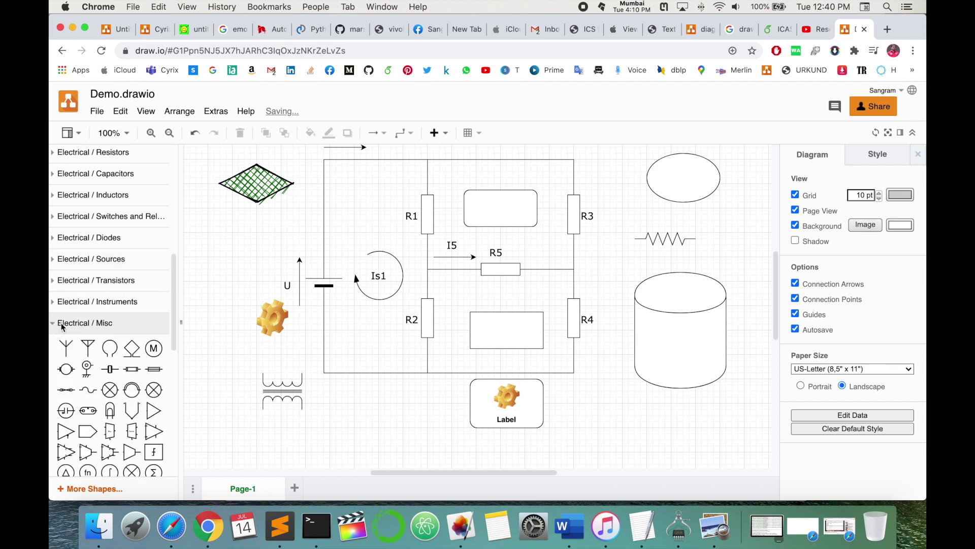
pyautogui.scroll(-3, 51, 305)
pyautogui.click(52, 255)
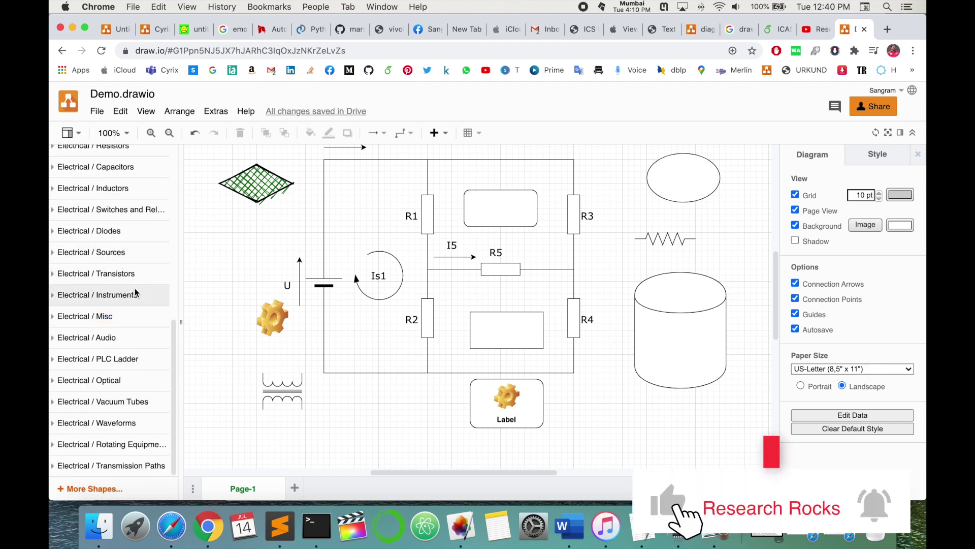
# Drag the labelled gear box up into the circuit's upper-left corner beside R1.
pyautogui.scroll(15, 106, 431)
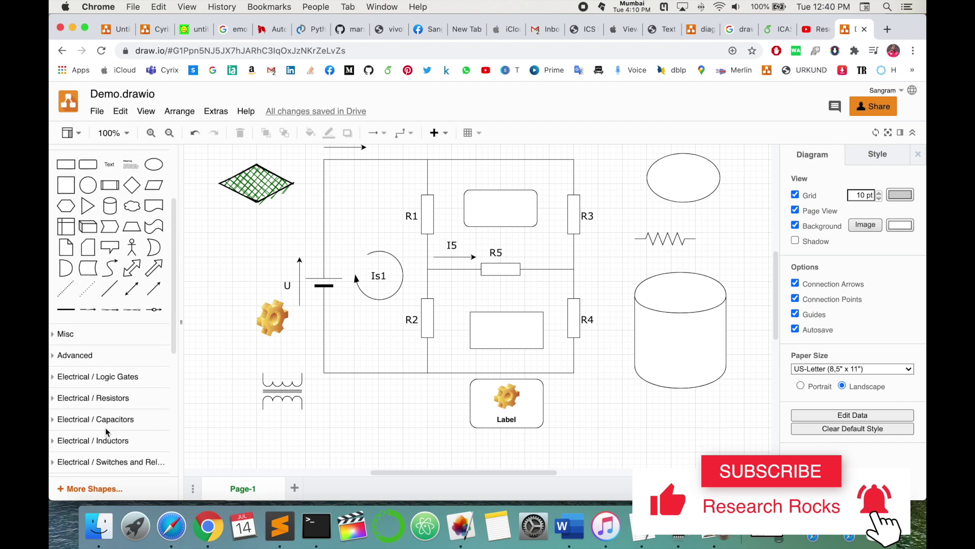
pyautogui.scroll(-5, 237, 325)
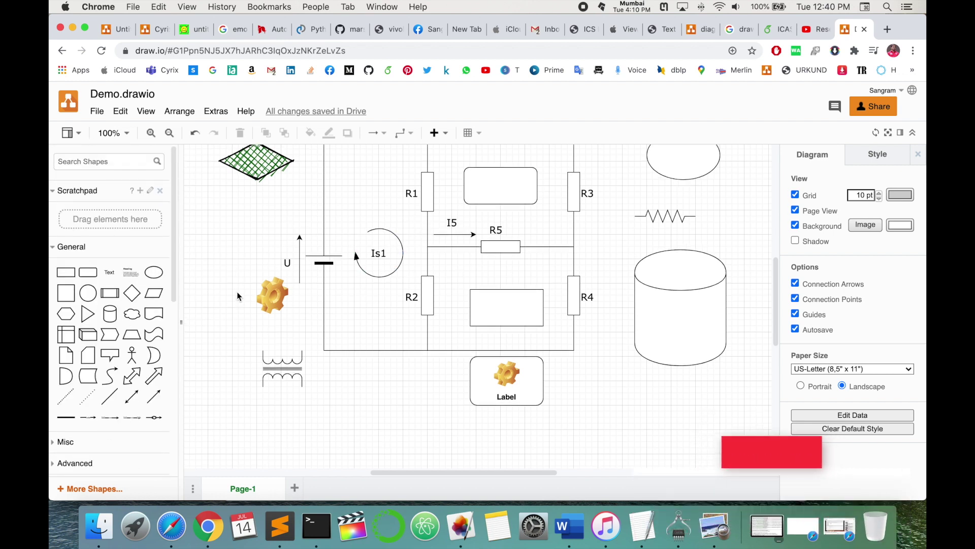
pyautogui.scroll(-8, 110, 307)
pyautogui.scroll(10, 212, 324)
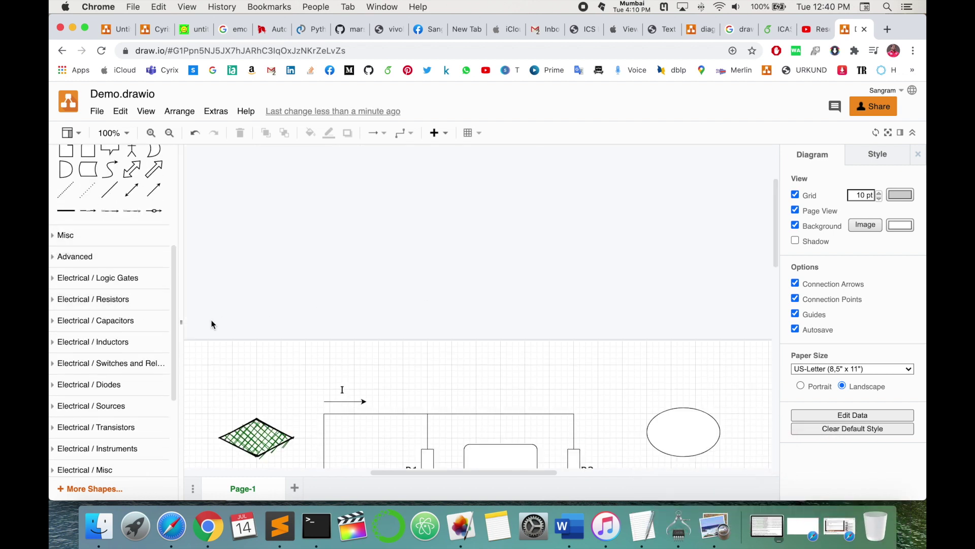
pyautogui.scroll(-5, 403, 348)
pyautogui.scroll(-5, 76, 342)
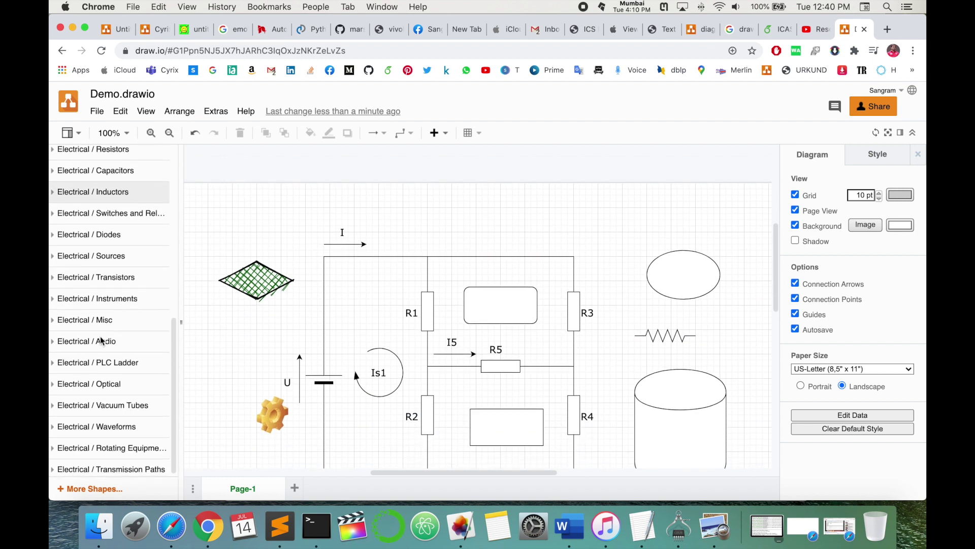
pyautogui.scroll(1, 110, 300)
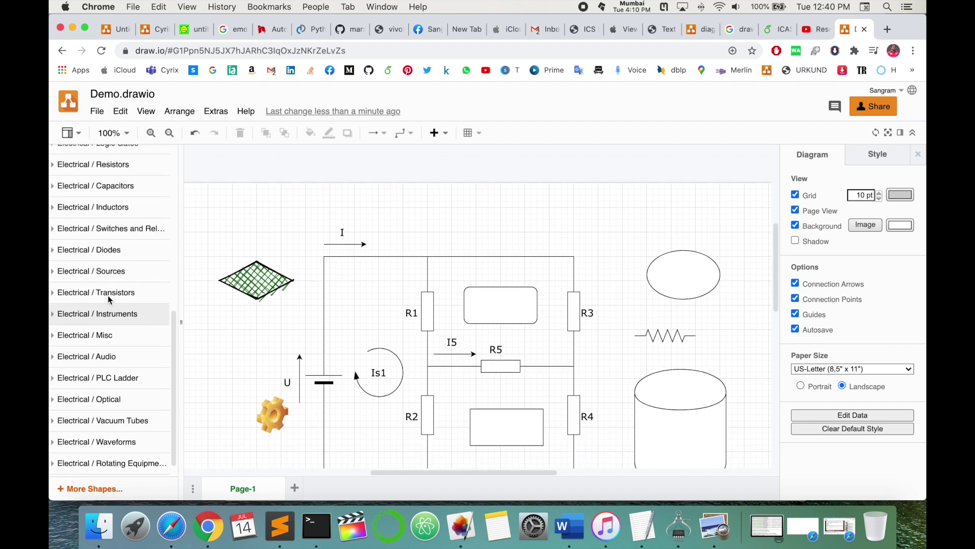
pyautogui.scroll(4, 452, 332)
pyautogui.scroll(-10, 427, 350)
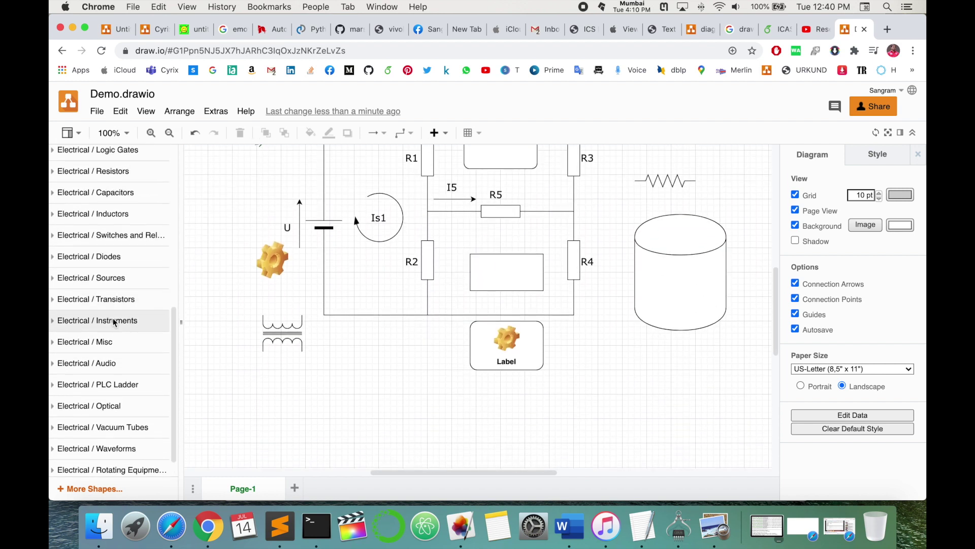
pyautogui.scroll(5, 147, 320)
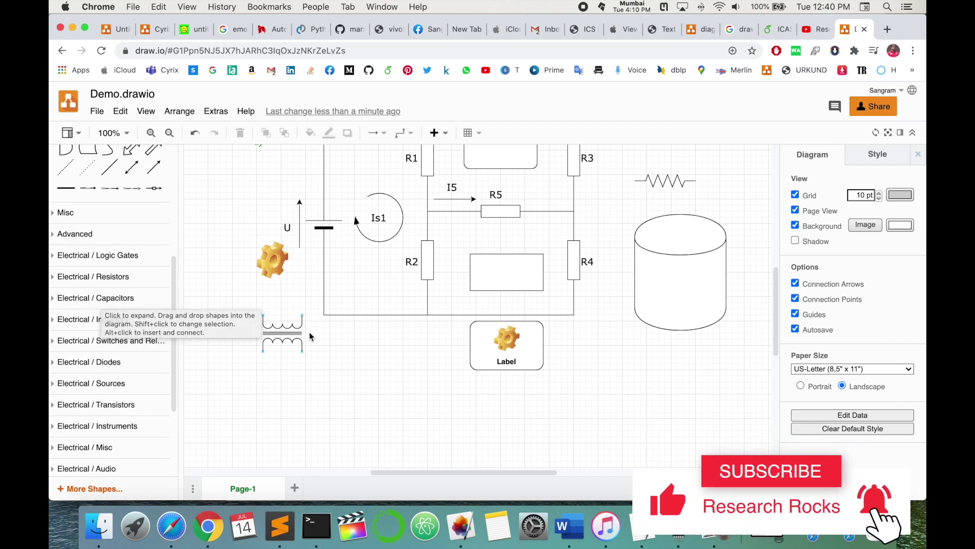
pyautogui.scroll(5, 316, 332)
pyautogui.scroll(-4, 480, 314)
pyautogui.click(480, 313)
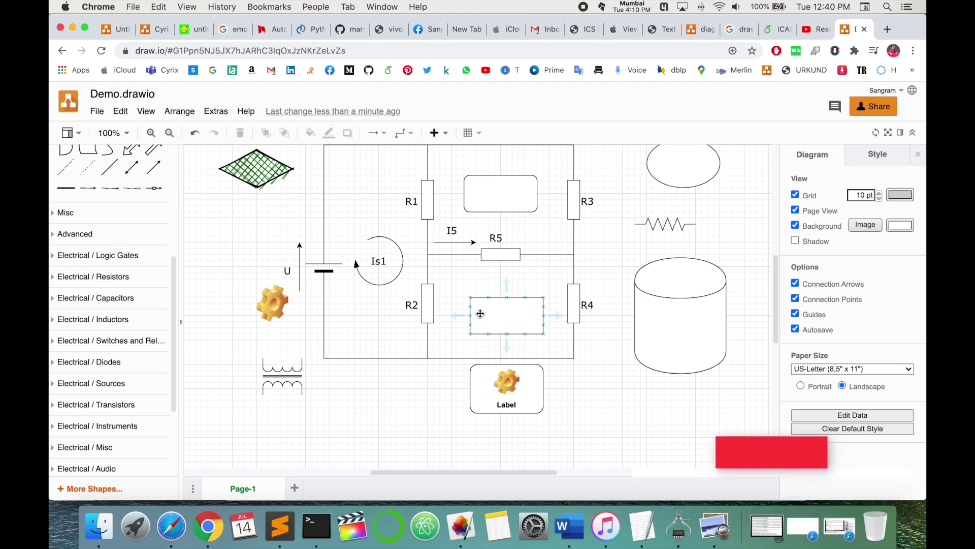
pyautogui.moveTo(507, 389); pyautogui.dragTo(381, 223)
pyautogui.scroll(4, 509, 333)
pyautogui.scroll(-4, 508, 333)
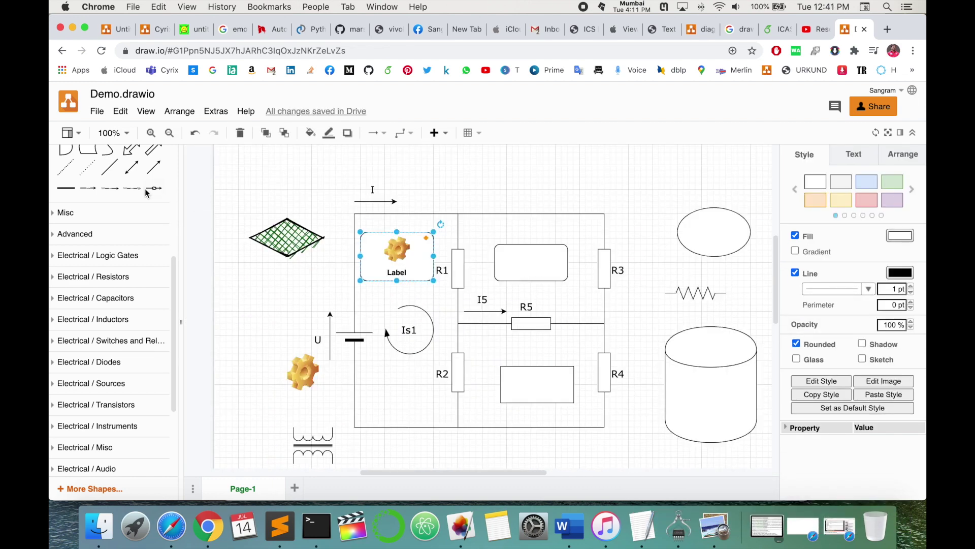
pyautogui.click(97, 111)
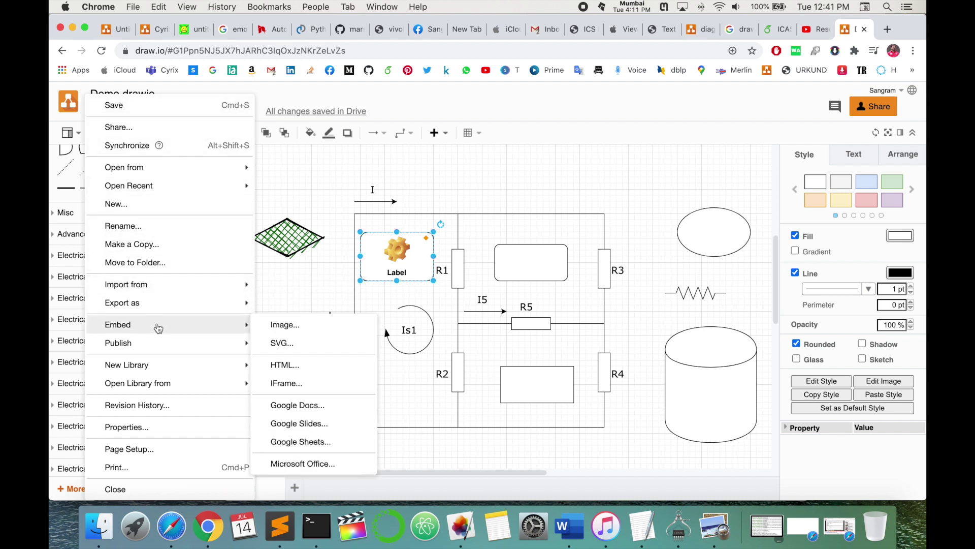
# Export the diagram as PNG and download Demo.png to the device.
pyautogui.moveTo(166, 310)
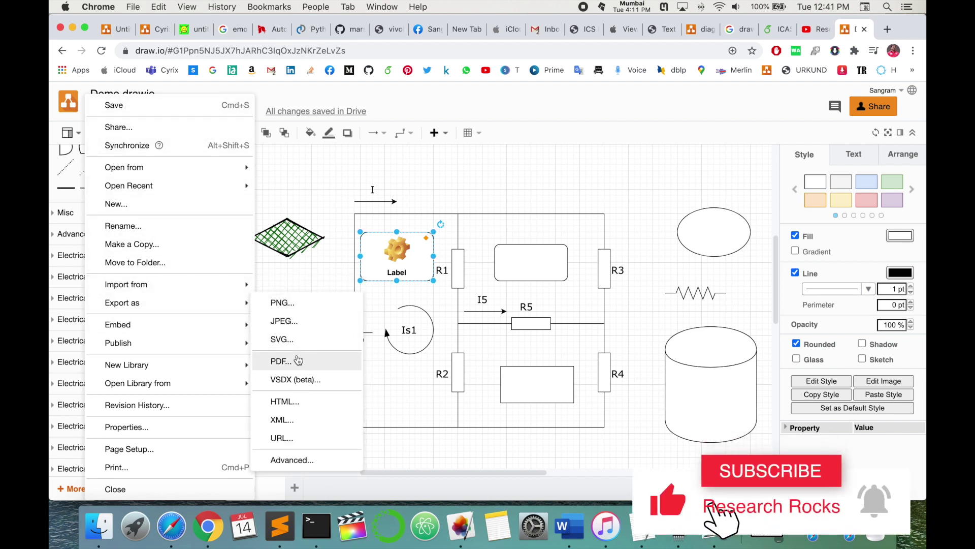
pyautogui.click(297, 307)
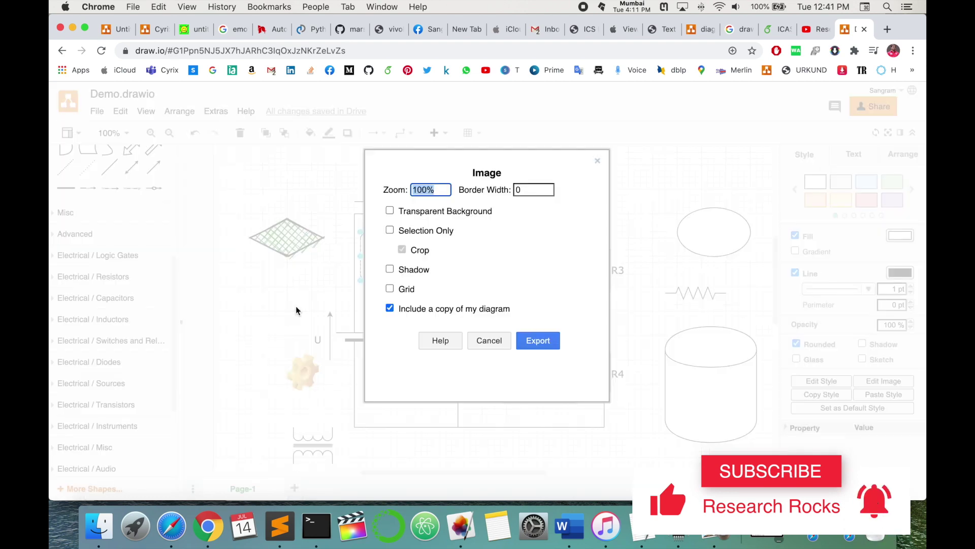
pyautogui.click(545, 339)
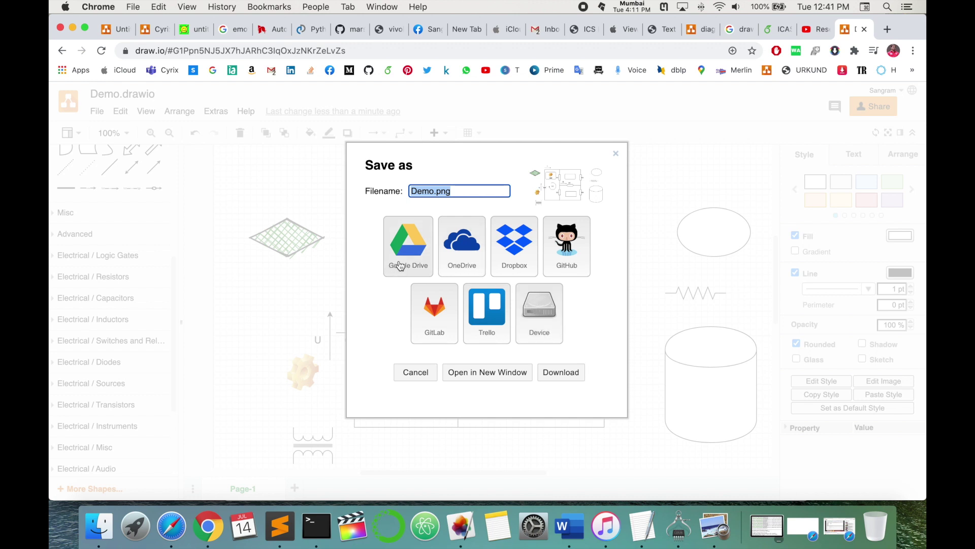
pyautogui.click(549, 315)
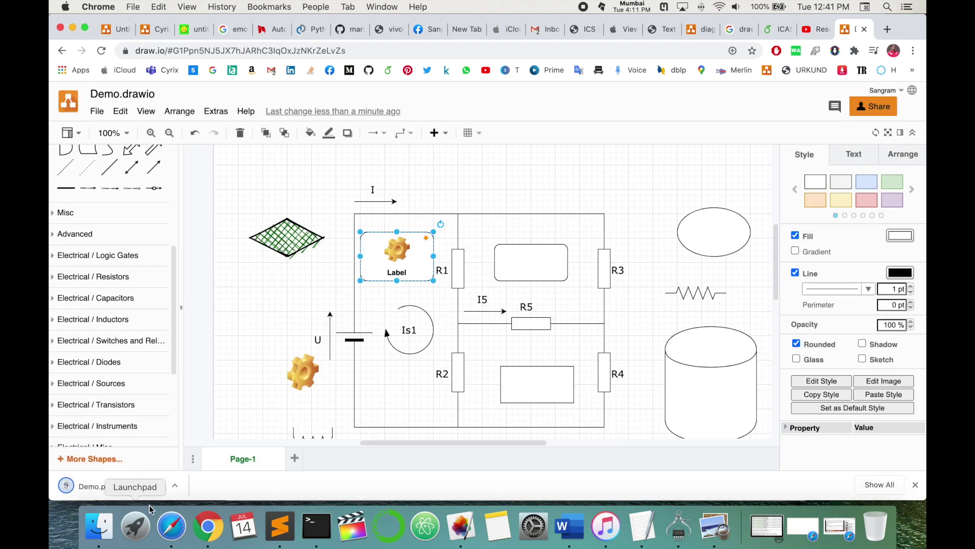
# Reveal Demo.png in its folder, open it in Preview and zoom to inspect the circuit.
pyautogui.click(174, 485)
pyautogui.click(217, 467)
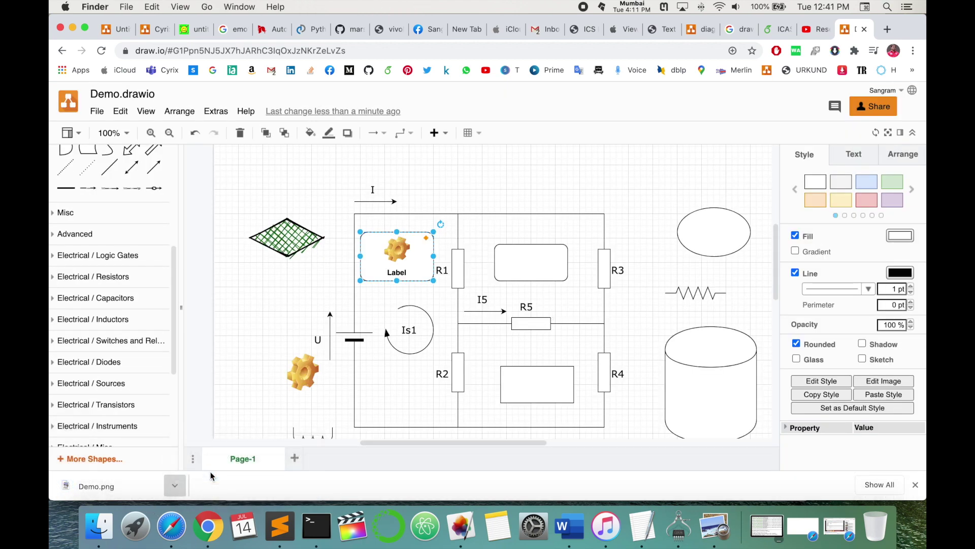
pyautogui.doubleClick(684, 194)
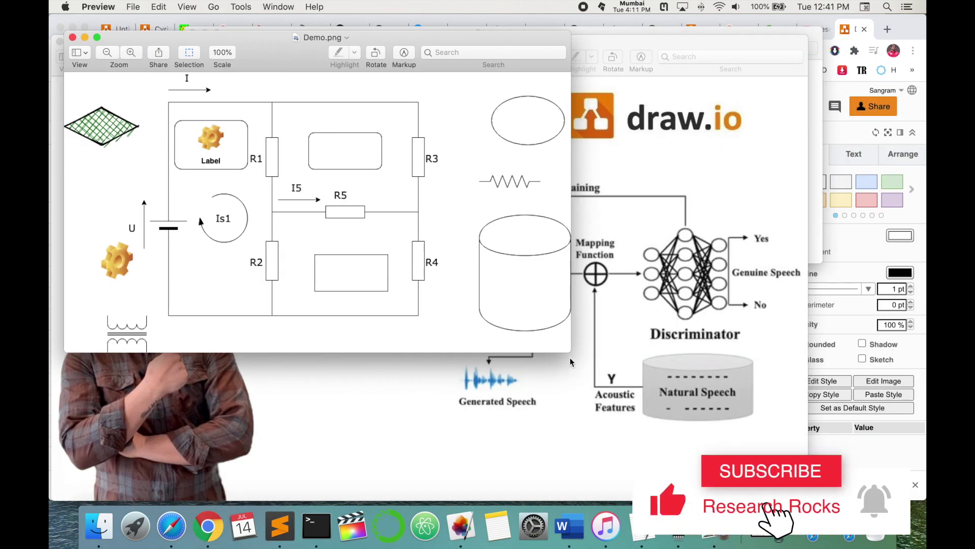
pyautogui.scroll(10, 330, 238)
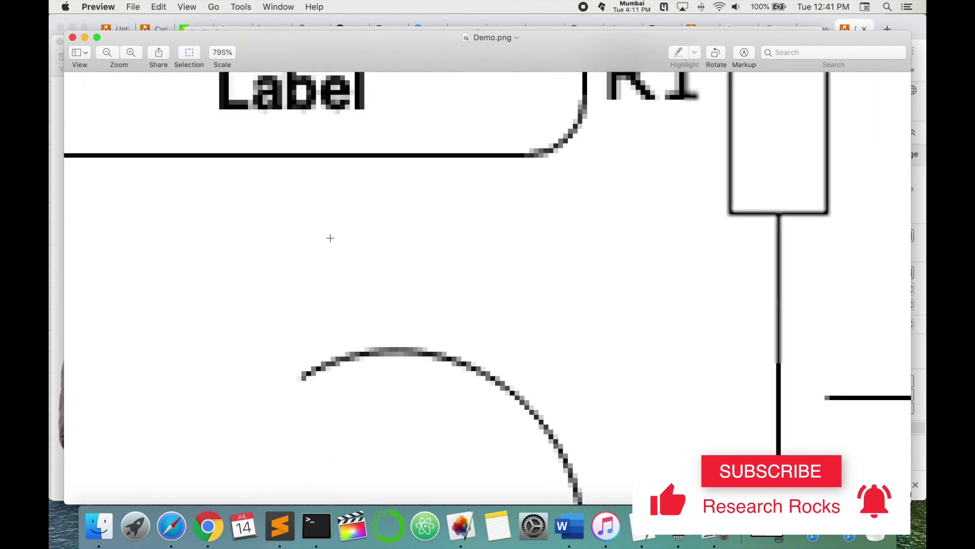
pyautogui.scroll(-10, 330, 238)
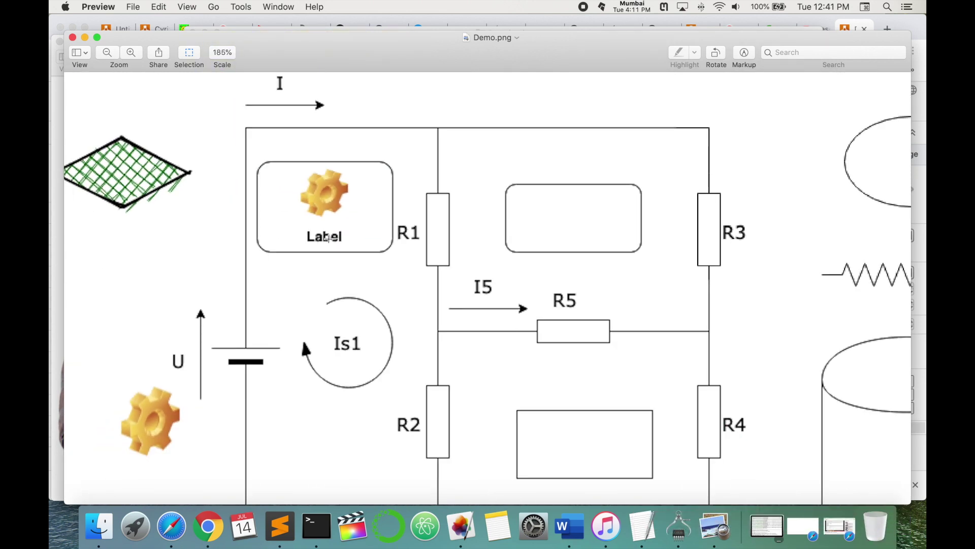
pyautogui.scroll(-2, 328, 237)
pyautogui.press('super+q')
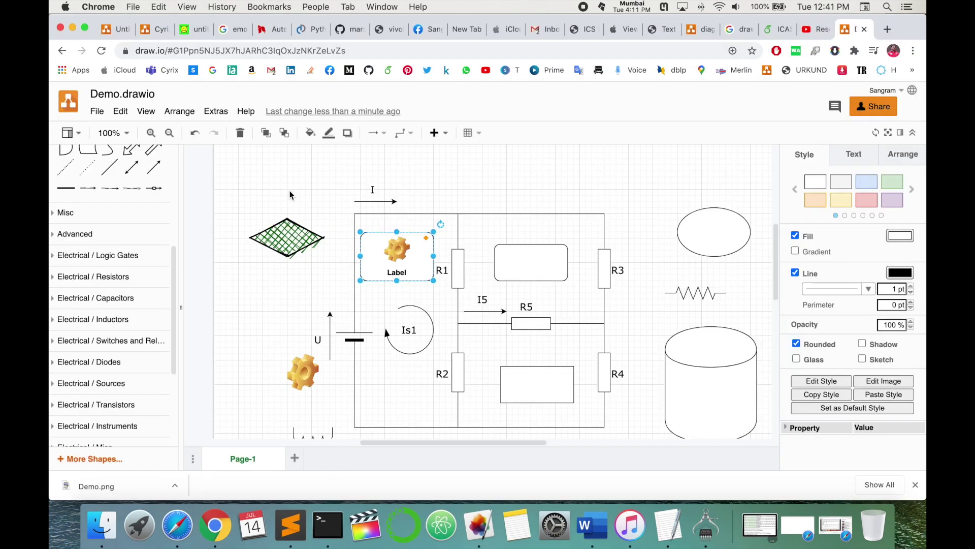
pyautogui.click(141, 50)
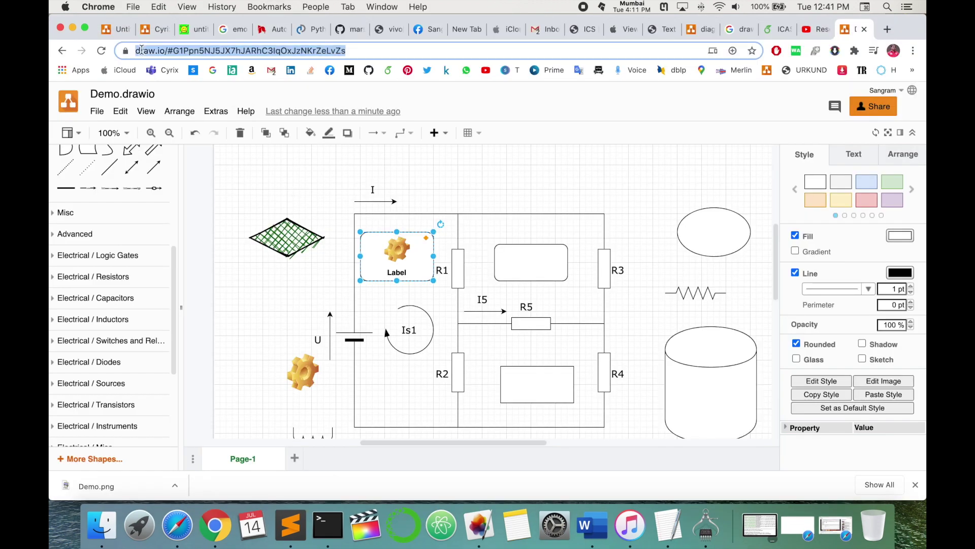
pyautogui.click(898, 93)
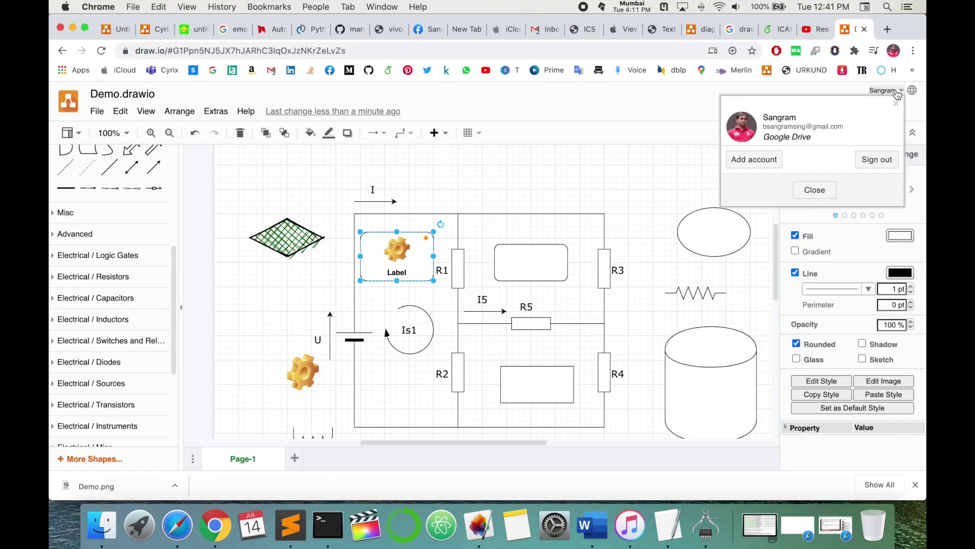
pyautogui.click(778, 123)
pyautogui.click(893, 90)
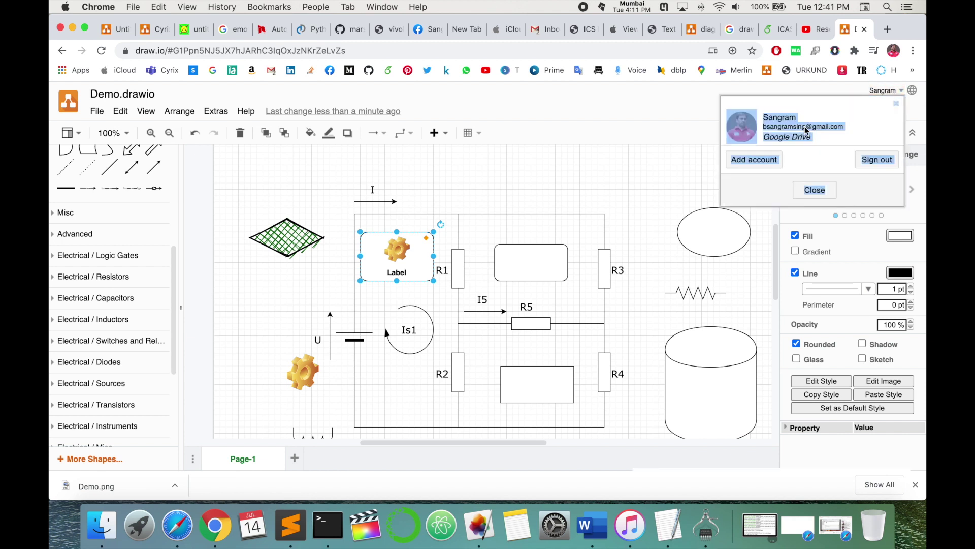
pyautogui.click(821, 121)
pyautogui.click(887, 90)
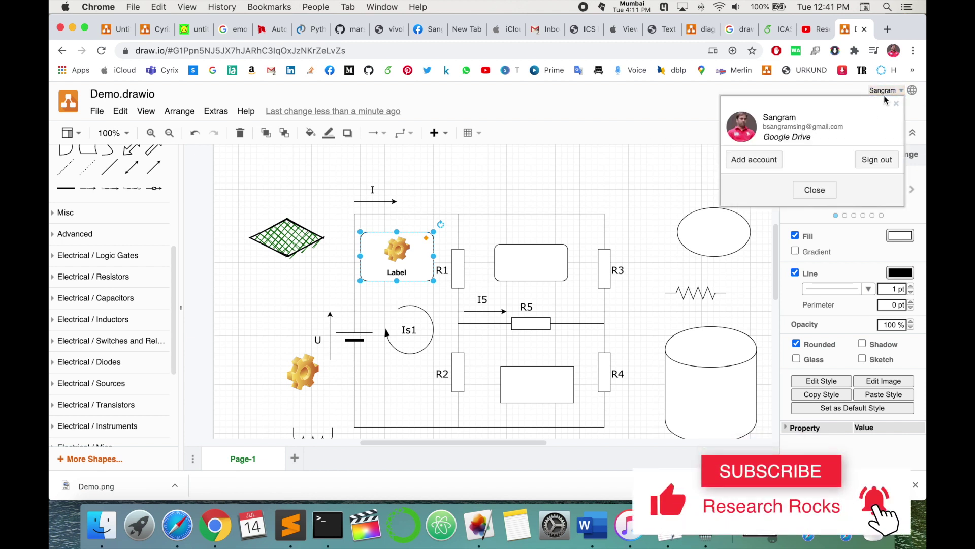
pyautogui.click(663, 116)
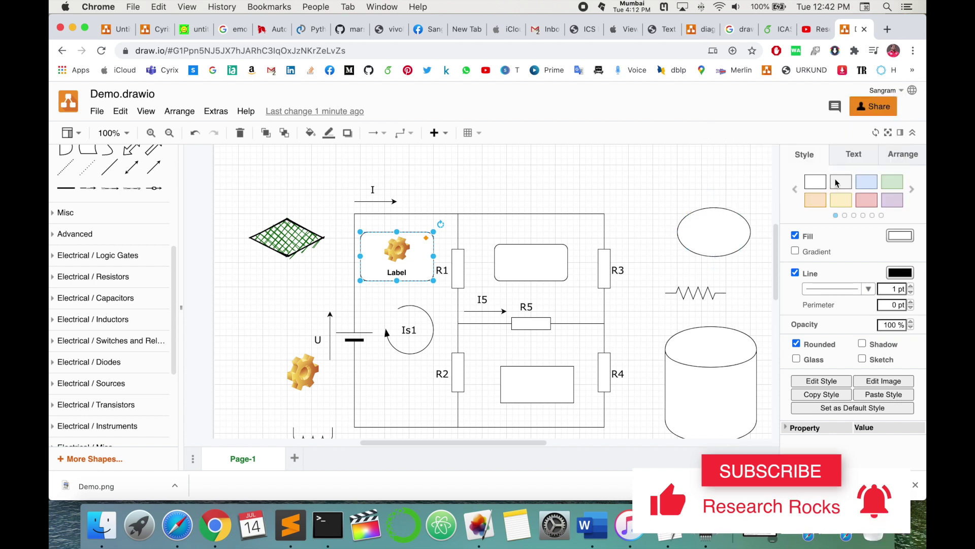
# Invite the suggested collaborator to Demo.drawio as Editor with the message 'You can edit this one'.
pyautogui.click(874, 105)
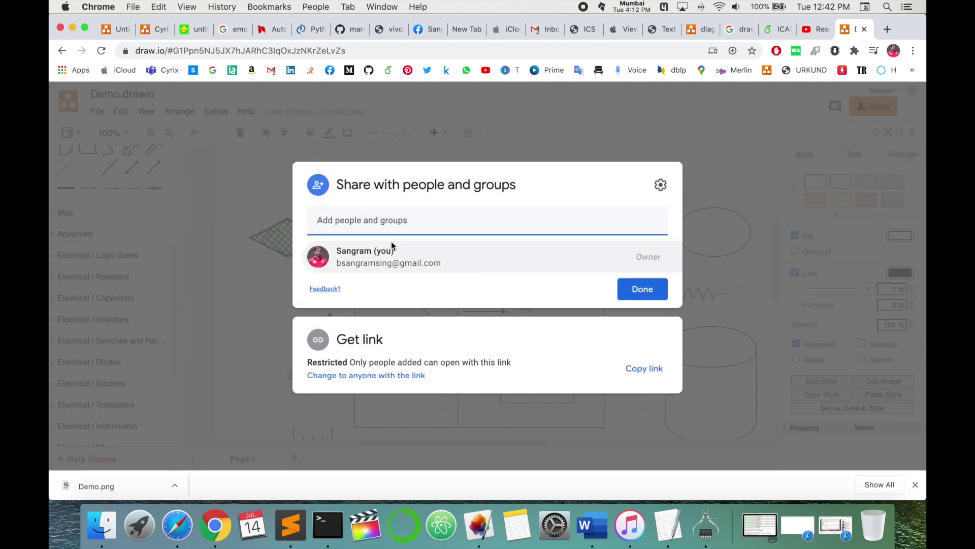
pyautogui.write('jay')
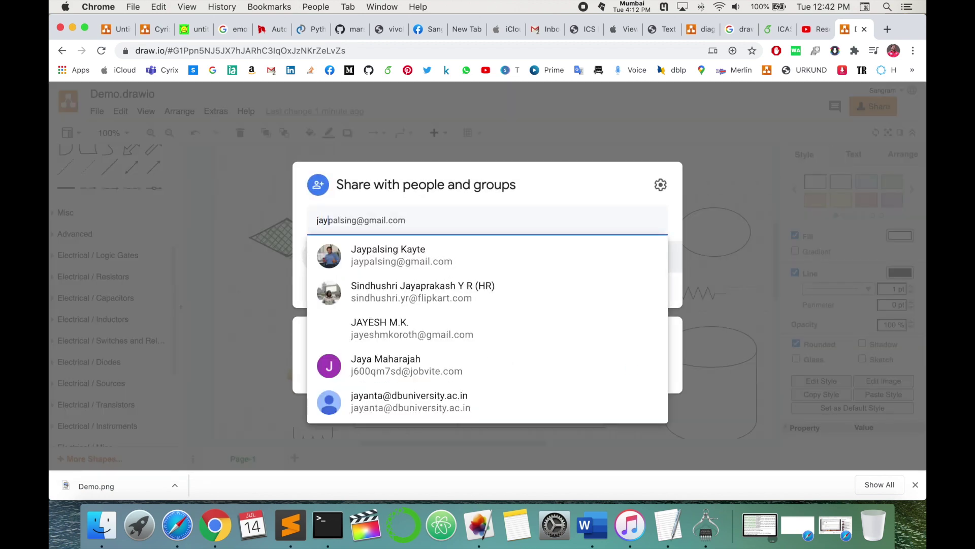
pyautogui.click(395, 263)
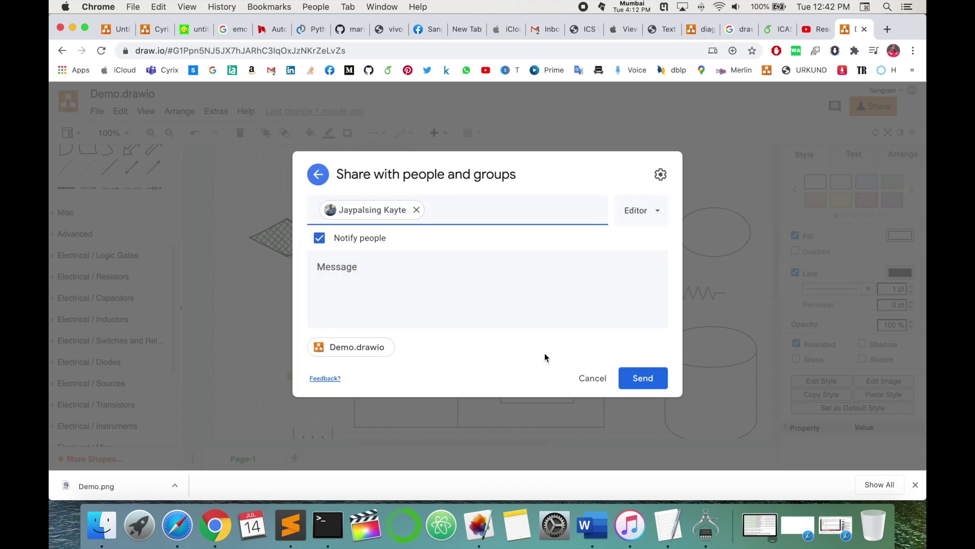
pyautogui.click(447, 299)
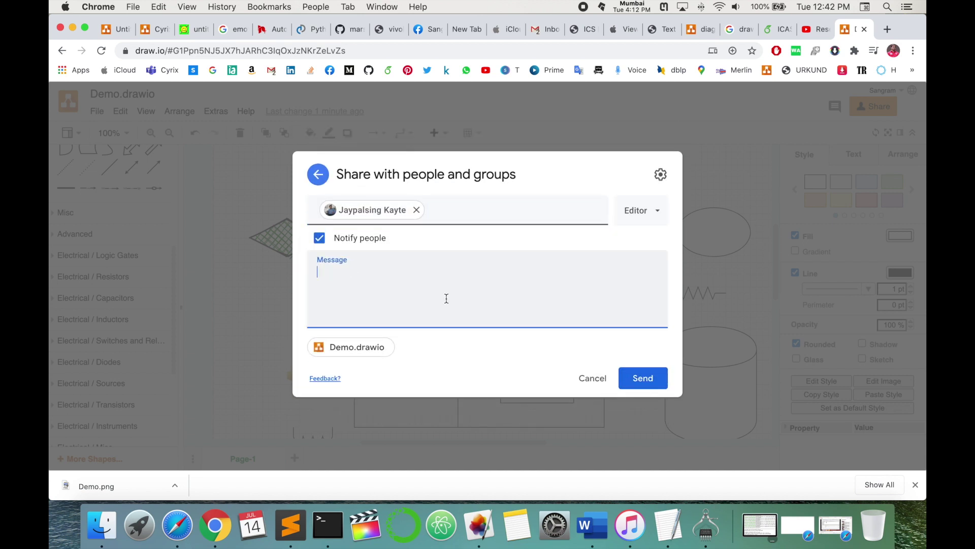
pyautogui.write('You can ed')
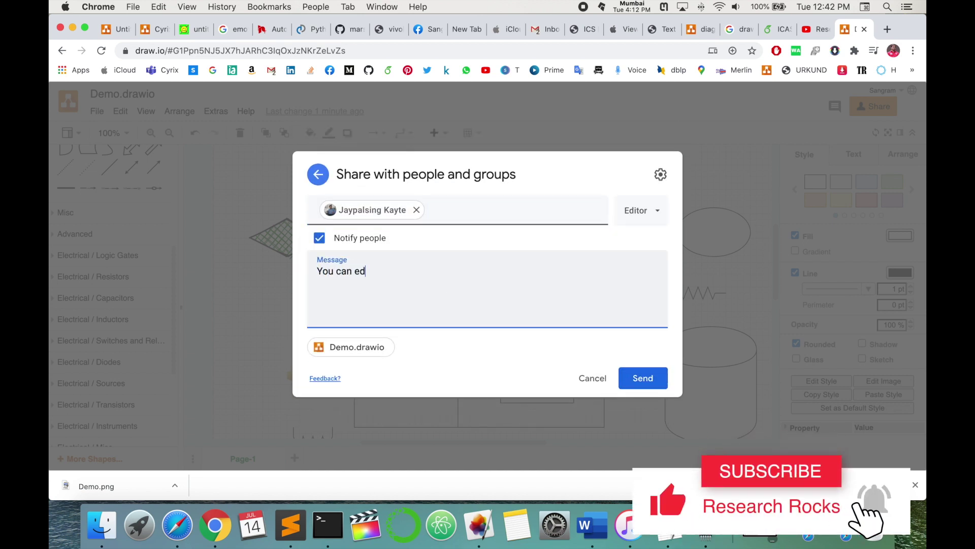
pyautogui.write('it this ')
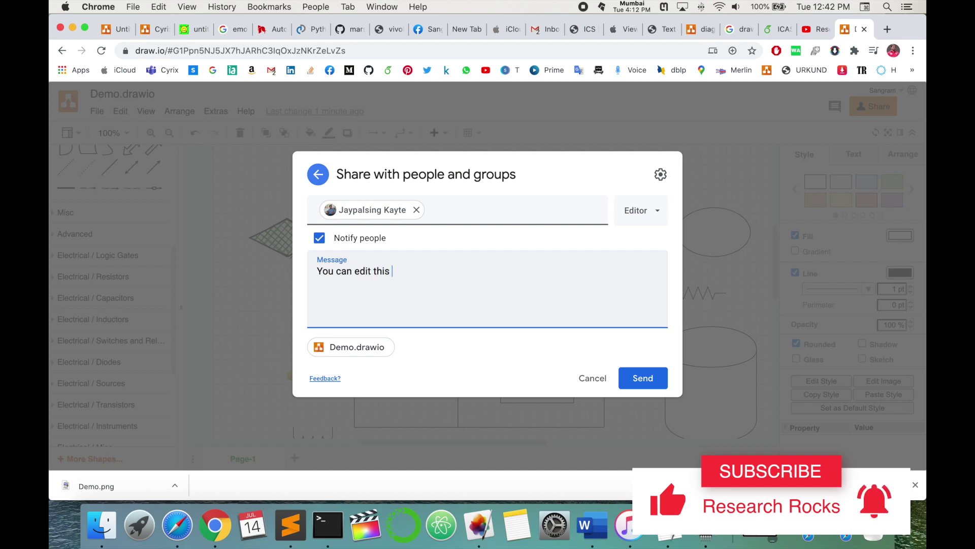
pyautogui.write('one')
pyautogui.click(643, 380)
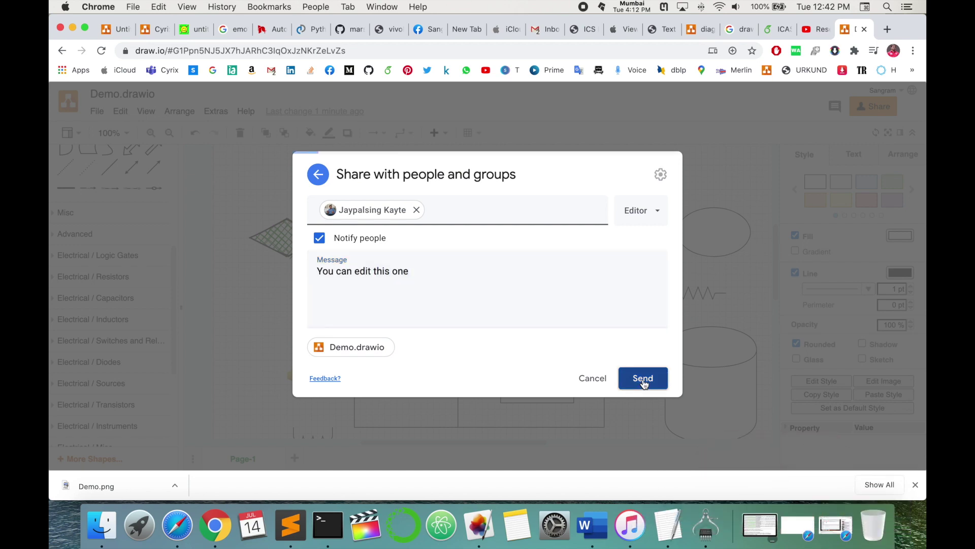
# Dismiss the Demo.png download notice, deselect the gear Label shape, and reopen sharing settings.
pyautogui.click(916, 485)
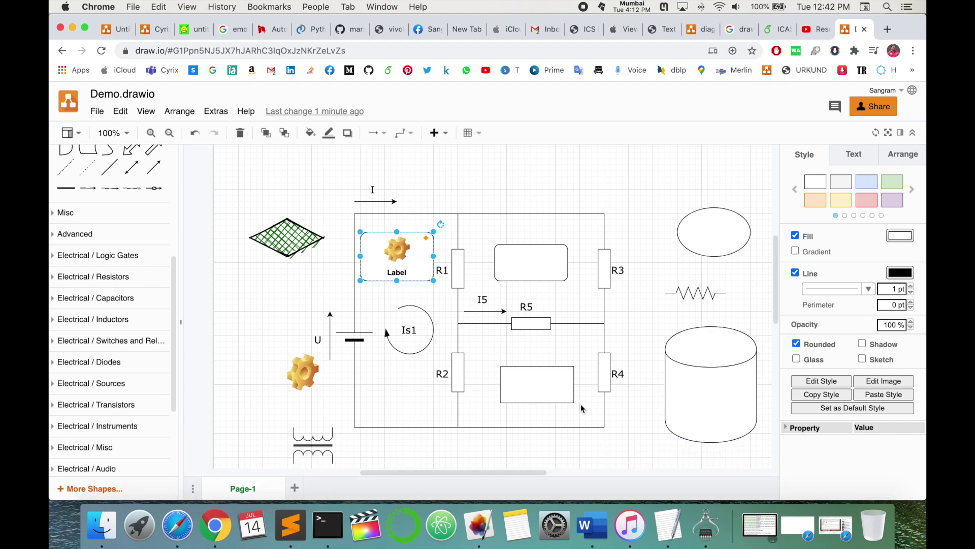
pyautogui.scroll(-3, 622, 340)
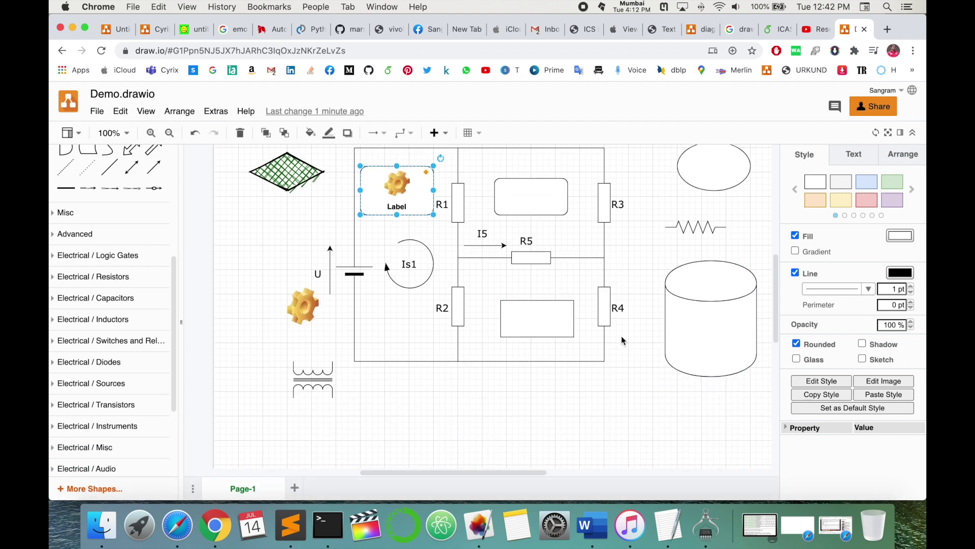
pyautogui.scroll(2, 621, 336)
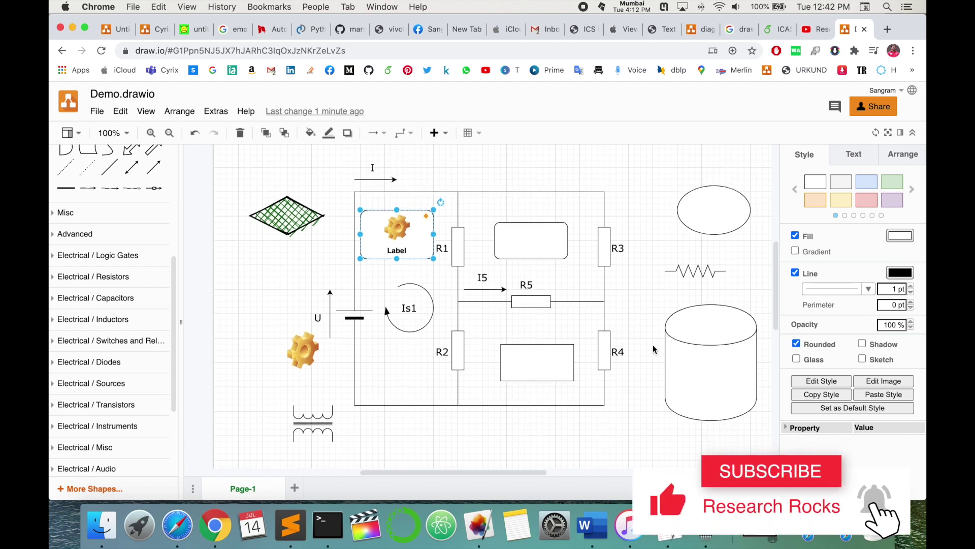
pyautogui.click(266, 303)
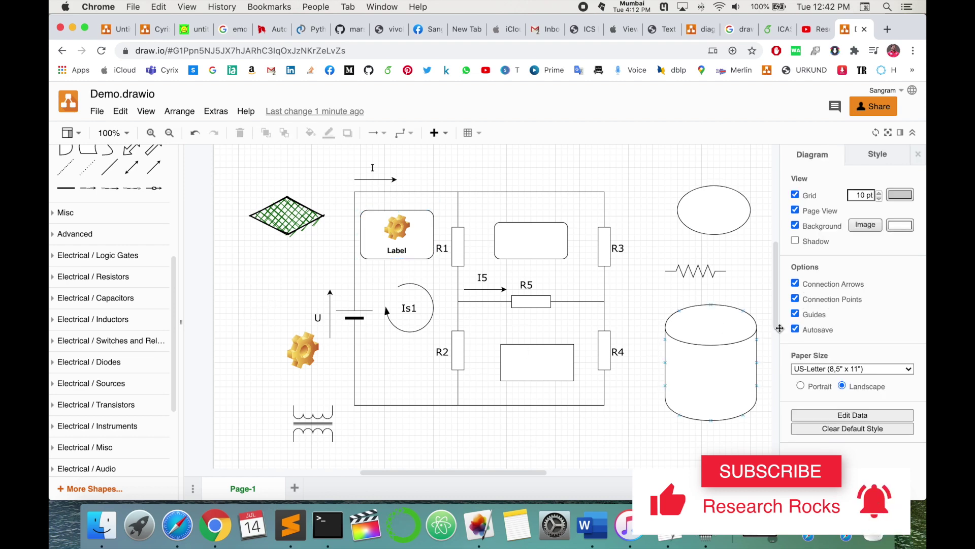
pyautogui.scroll(5, 493, 305)
pyautogui.click(885, 112)
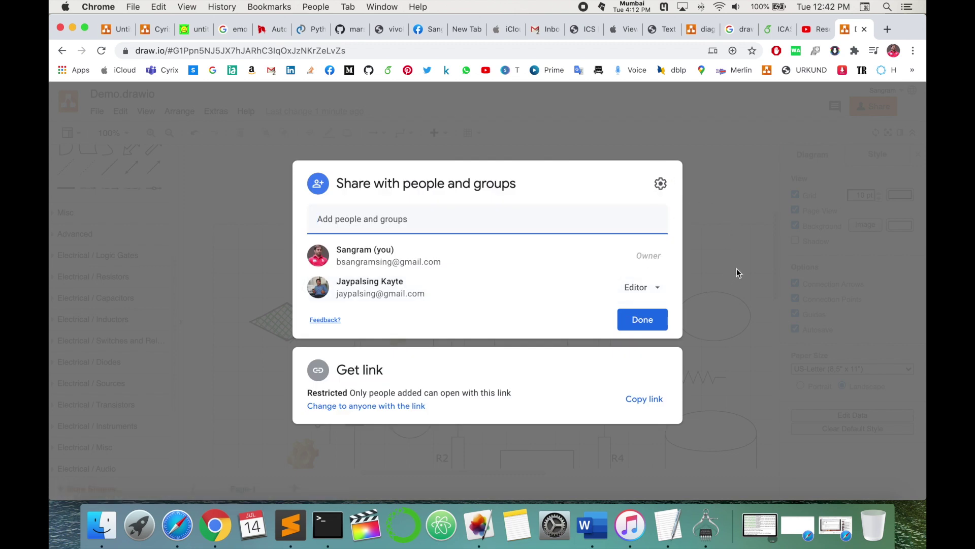
# Switch the collaborator's role to Viewer, then back to Editor.
pyautogui.click(656, 288)
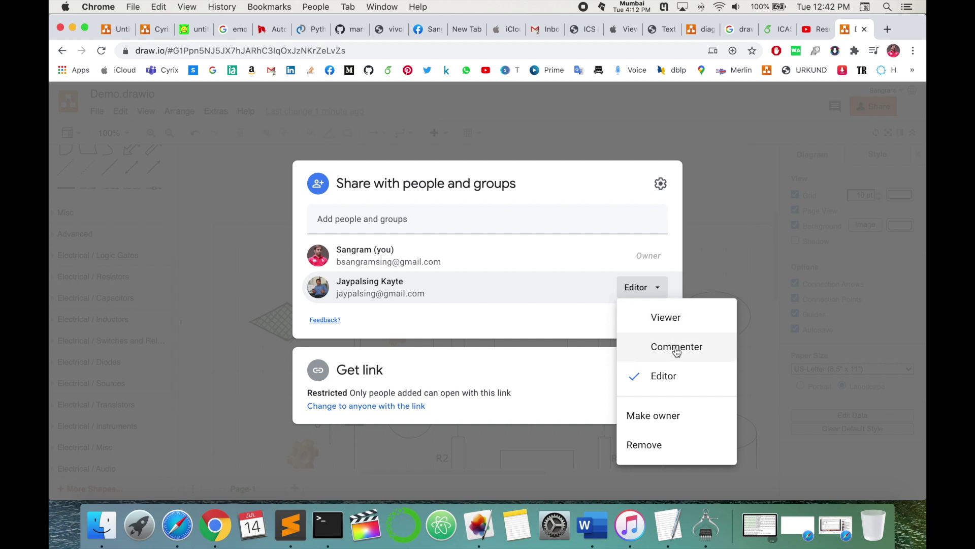
pyautogui.click(677, 320)
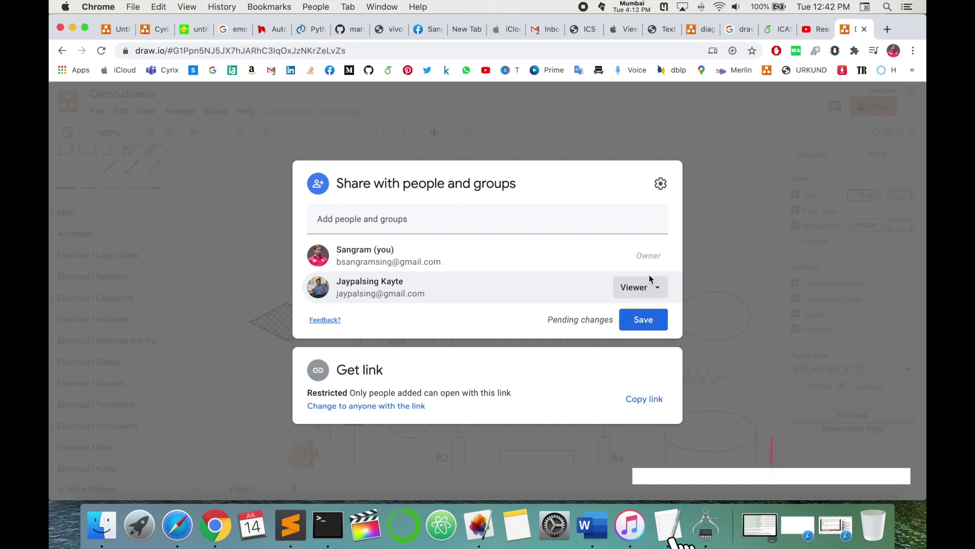
pyautogui.click(656, 290)
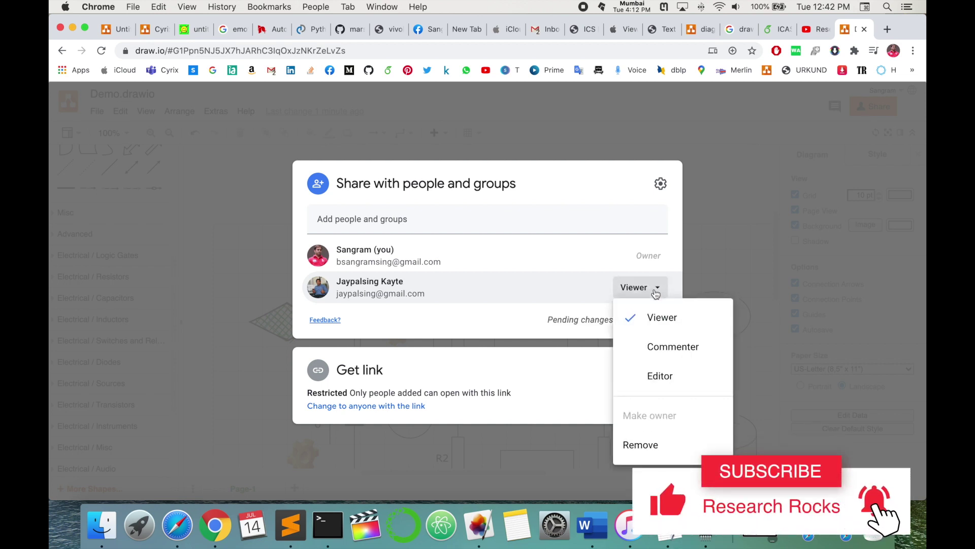
pyautogui.click(659, 377)
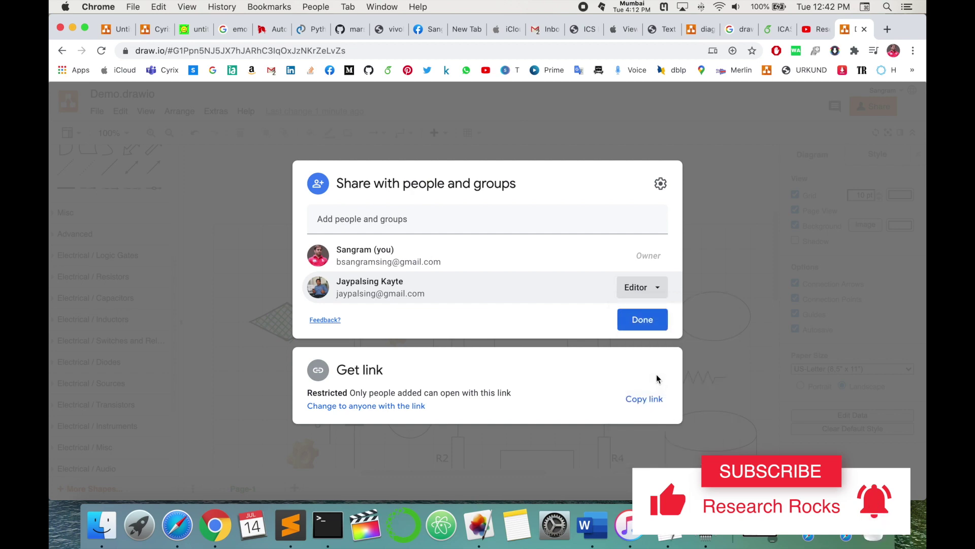
# Choose Remove for the collaborator, then discard the unsaved sharing changes and close the dialog.
pyautogui.click(657, 288)
pyautogui.click(643, 446)
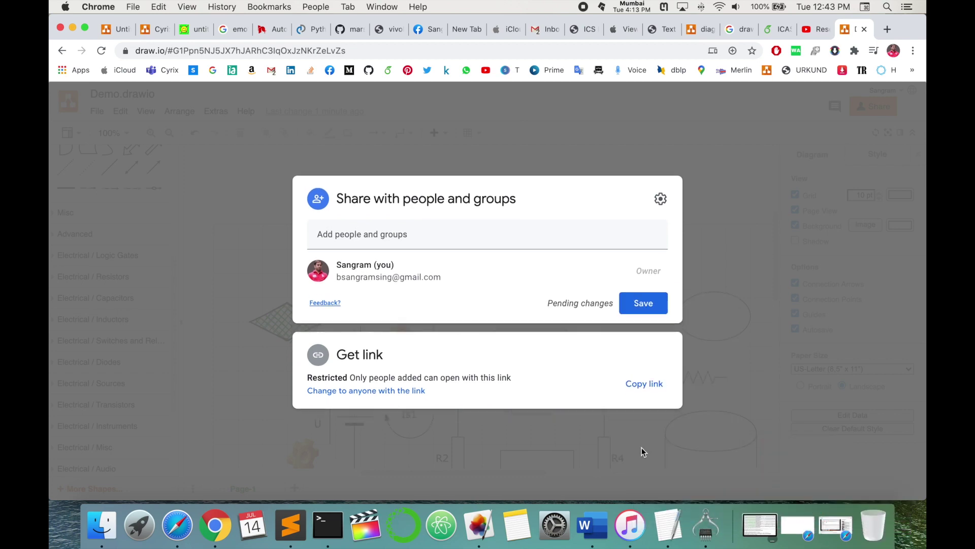
pyautogui.click(735, 223)
pyautogui.click(533, 309)
# Switch from the diagram to the Research Rocks YouTube channel tab.
pyautogui.hscroll(5, 581, 333)
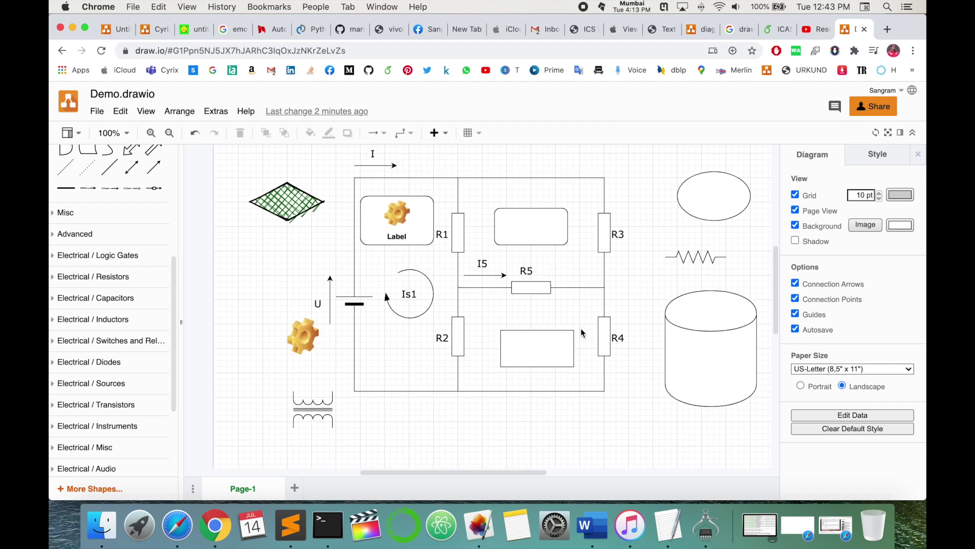
pyautogui.hscroll(-3, 586, 336)
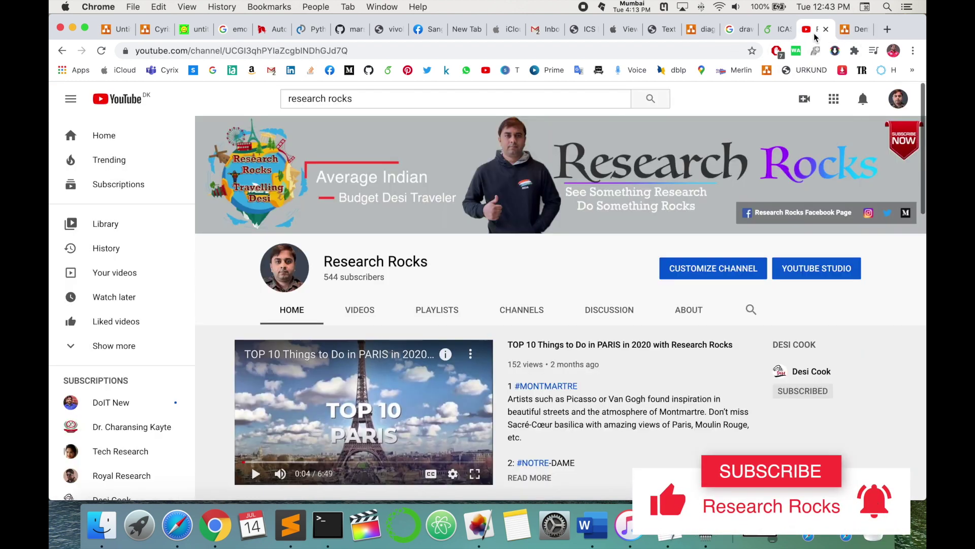
pyautogui.click(815, 34)
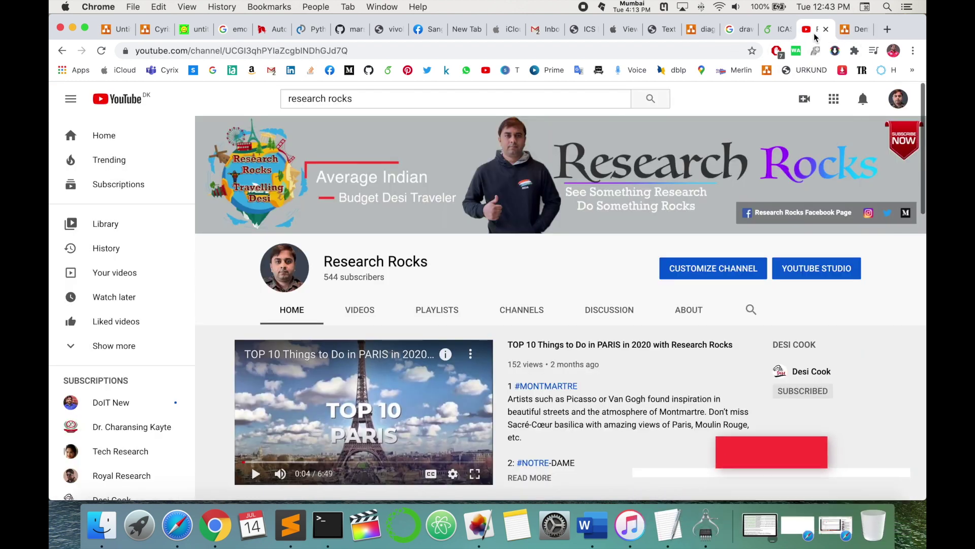